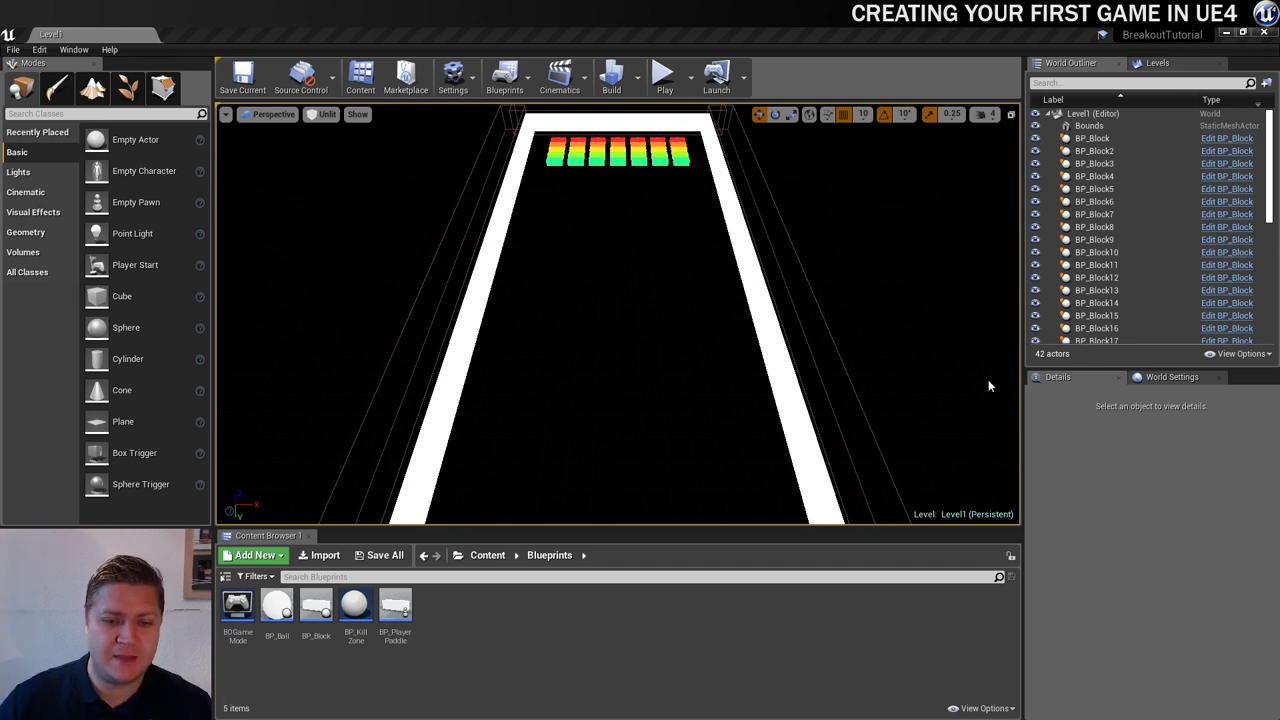
Step: Create a Widget Blueprint named HUD in the Blueprints folder and open it in the widget editor
right_click(433, 610)
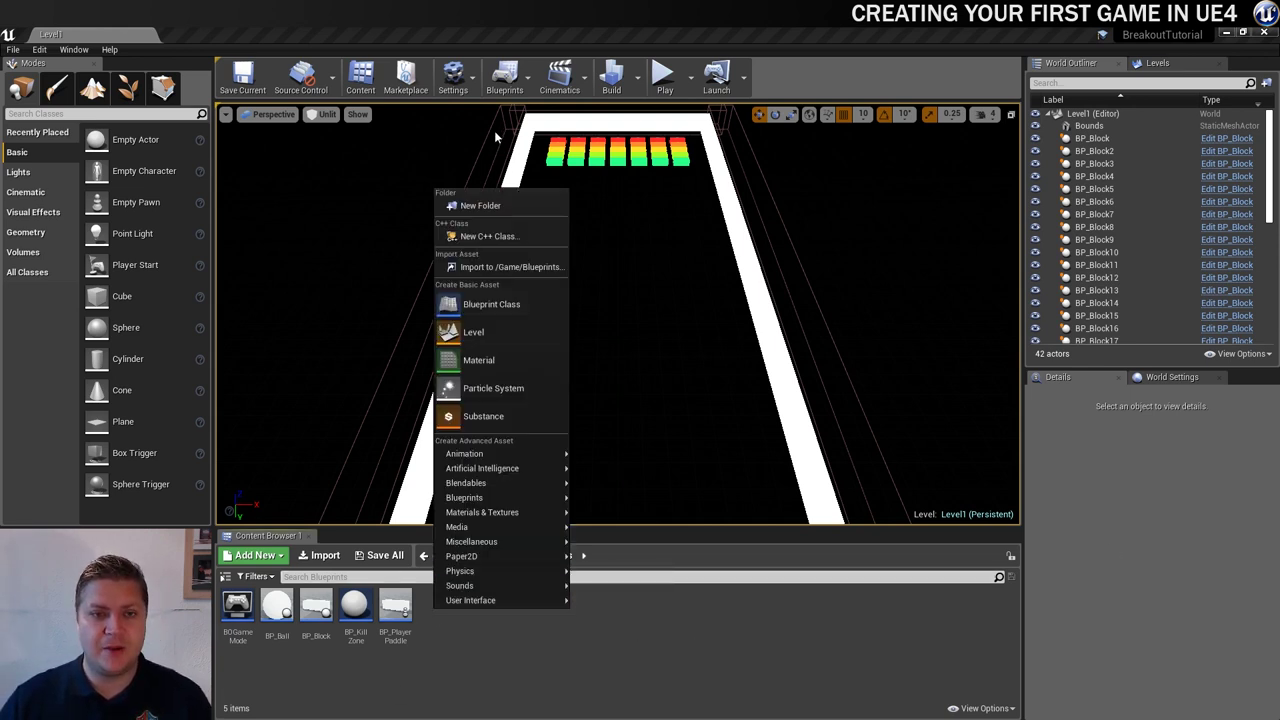
mouse_move(488, 600)
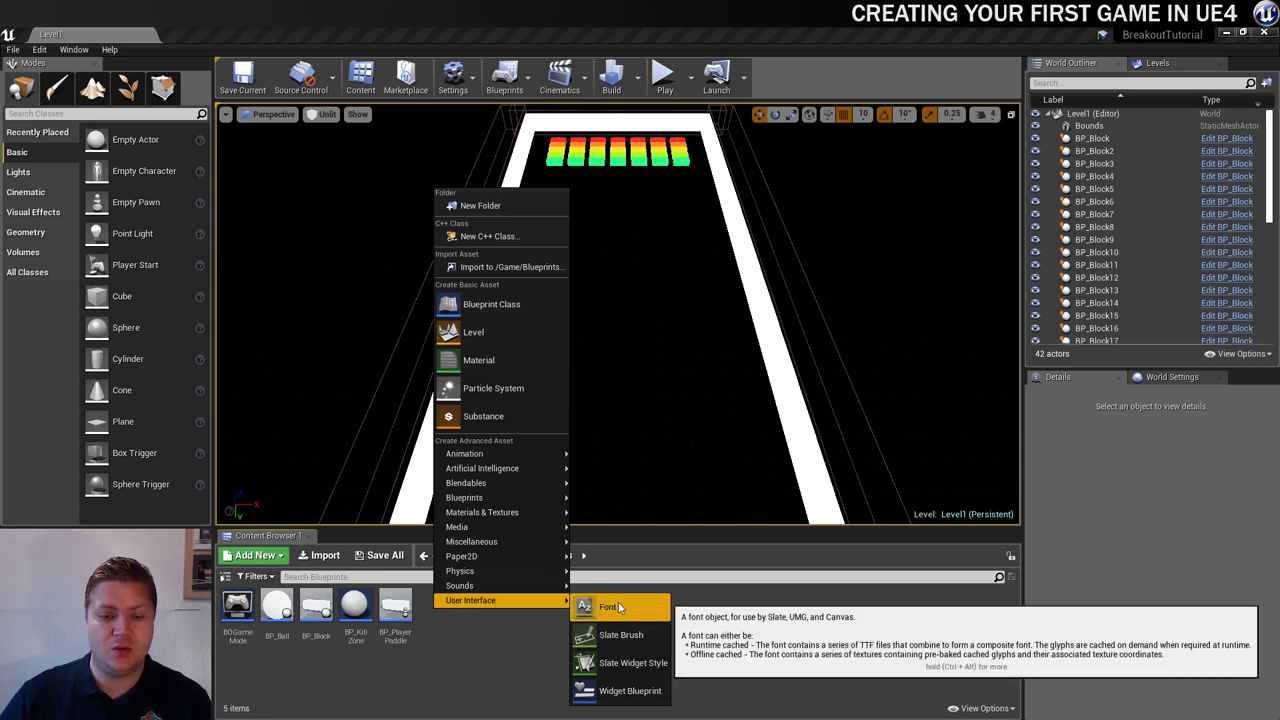
left_click(630, 691)
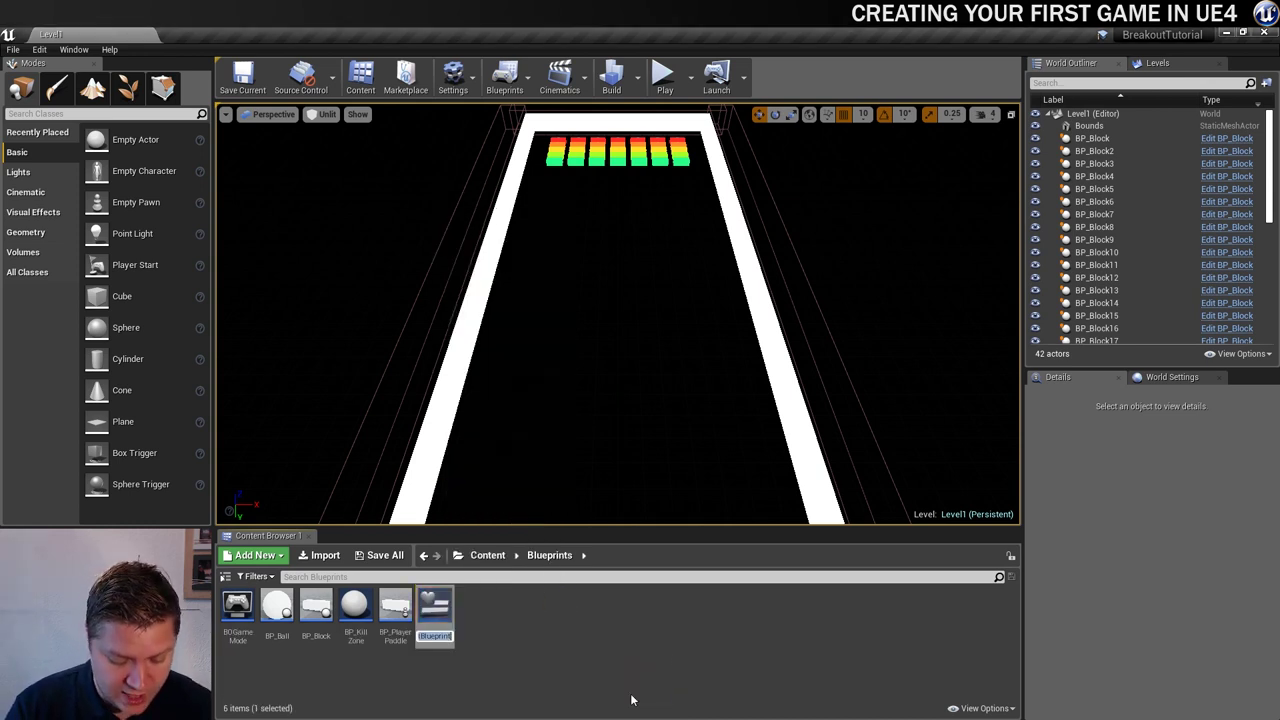
type("HUD")
key("Return")
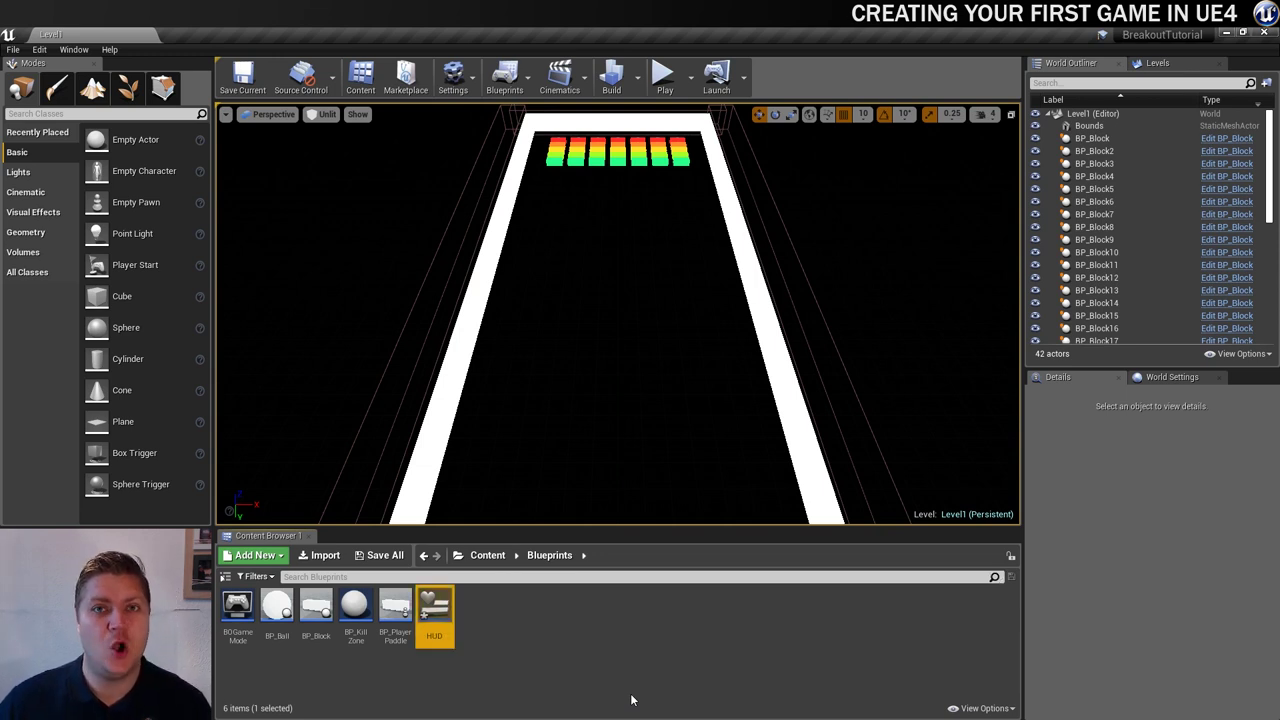
double_click(436, 612)
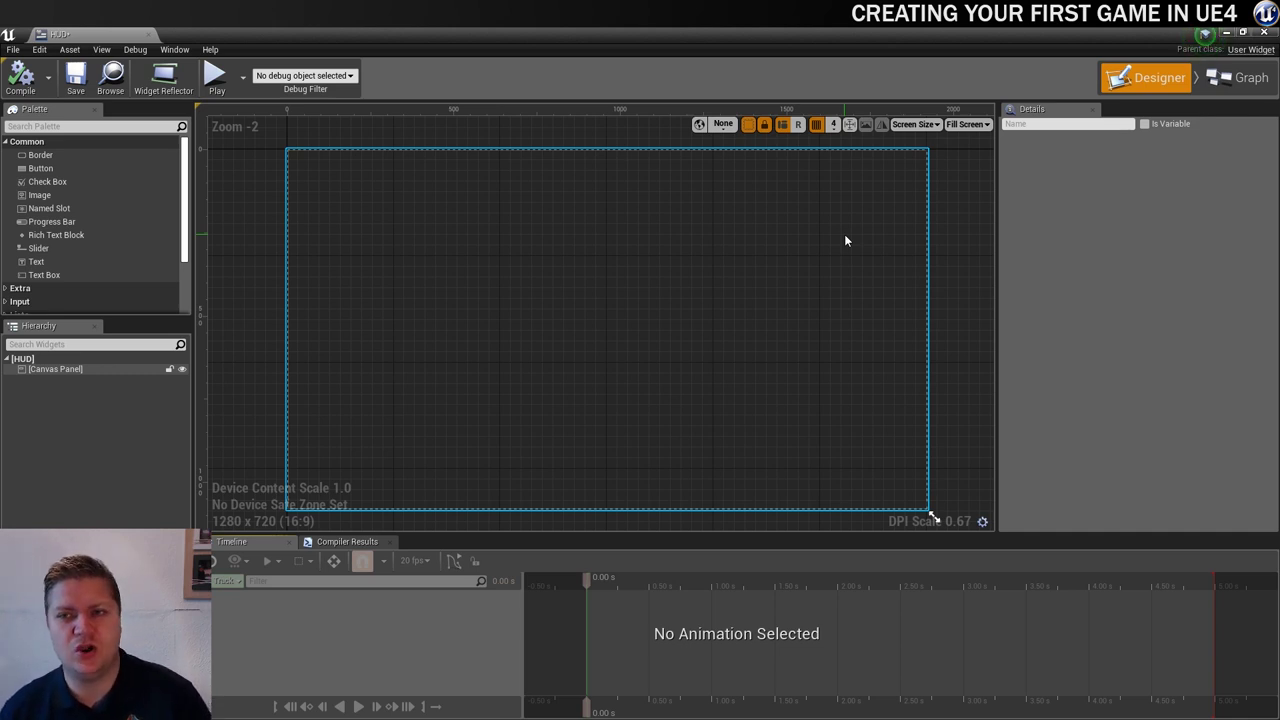
Step: Preview the HUD at Samsung Galaxy S4 size in 360x640 portrait and recentre the canvas
left_click(905, 138)
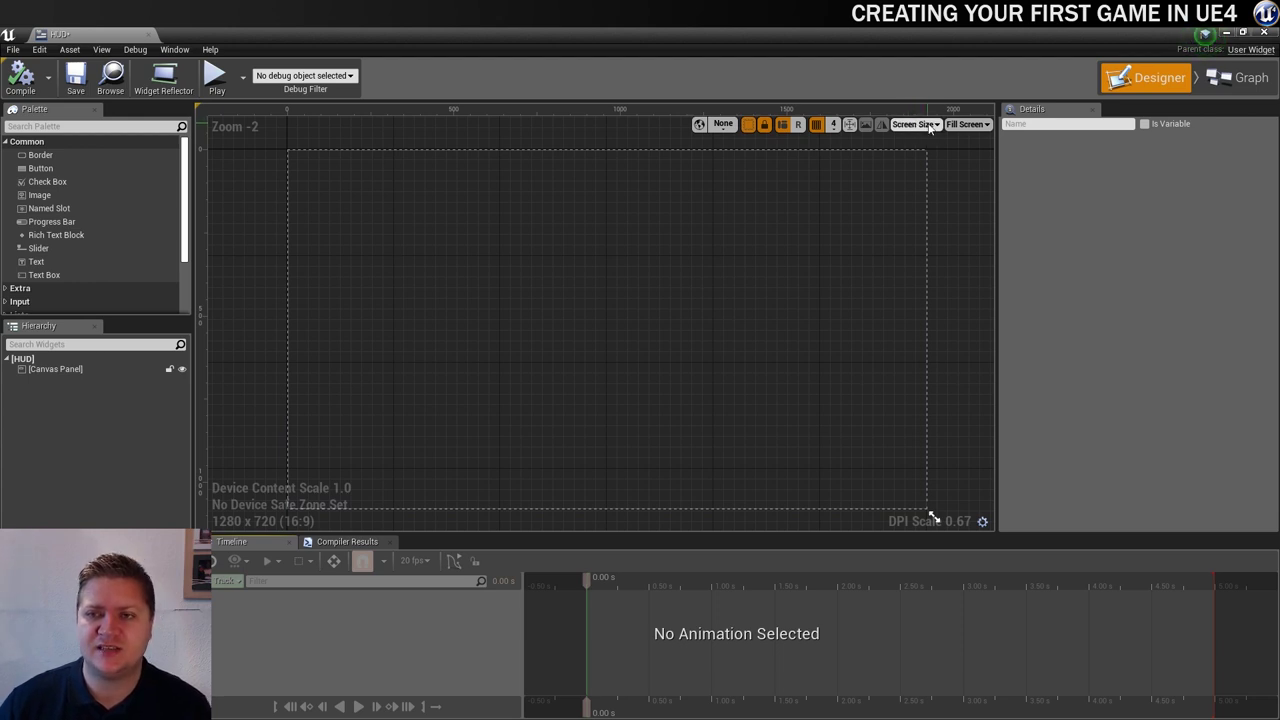
left_click(928, 125)
mouse_move(920, 140)
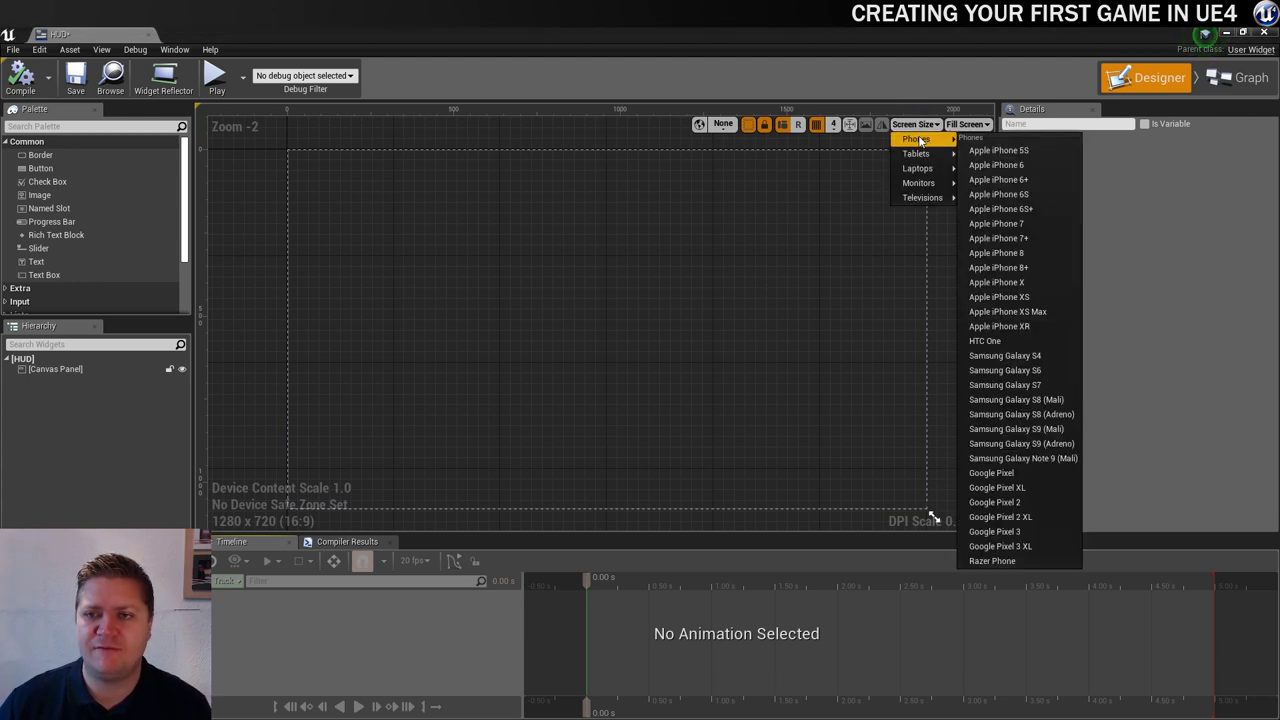
left_click(1050, 357)
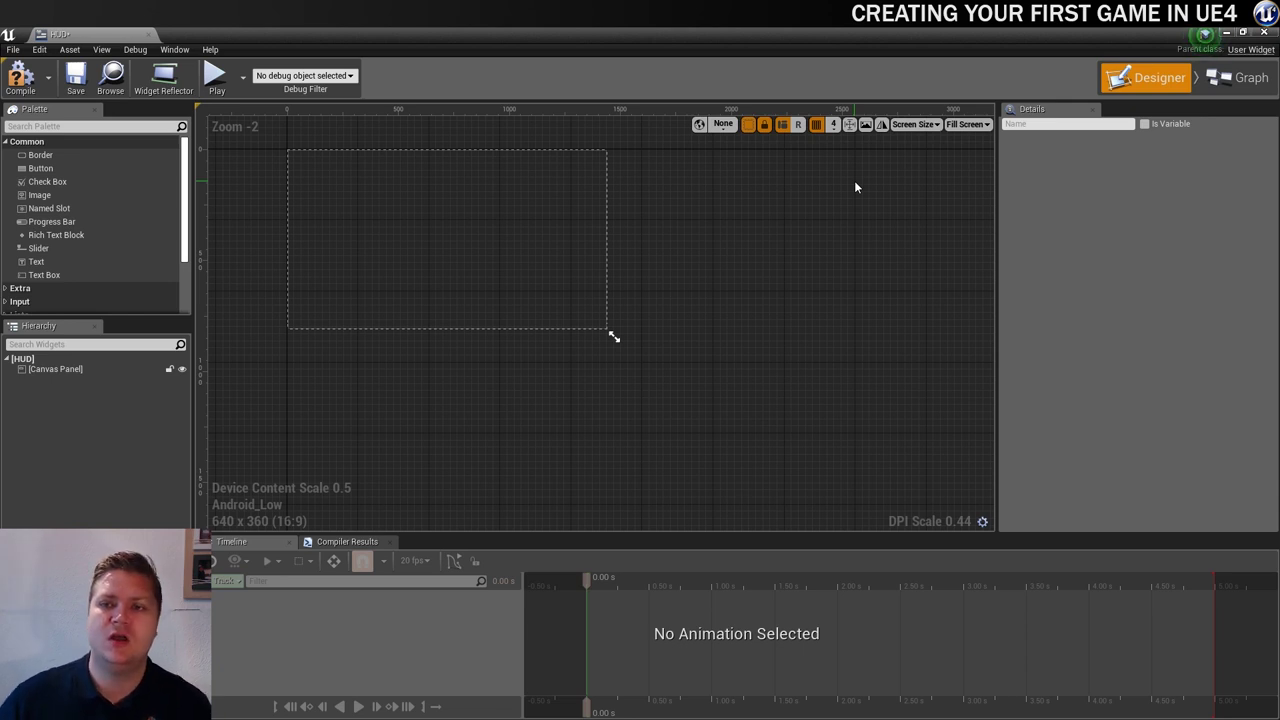
left_click(866, 125)
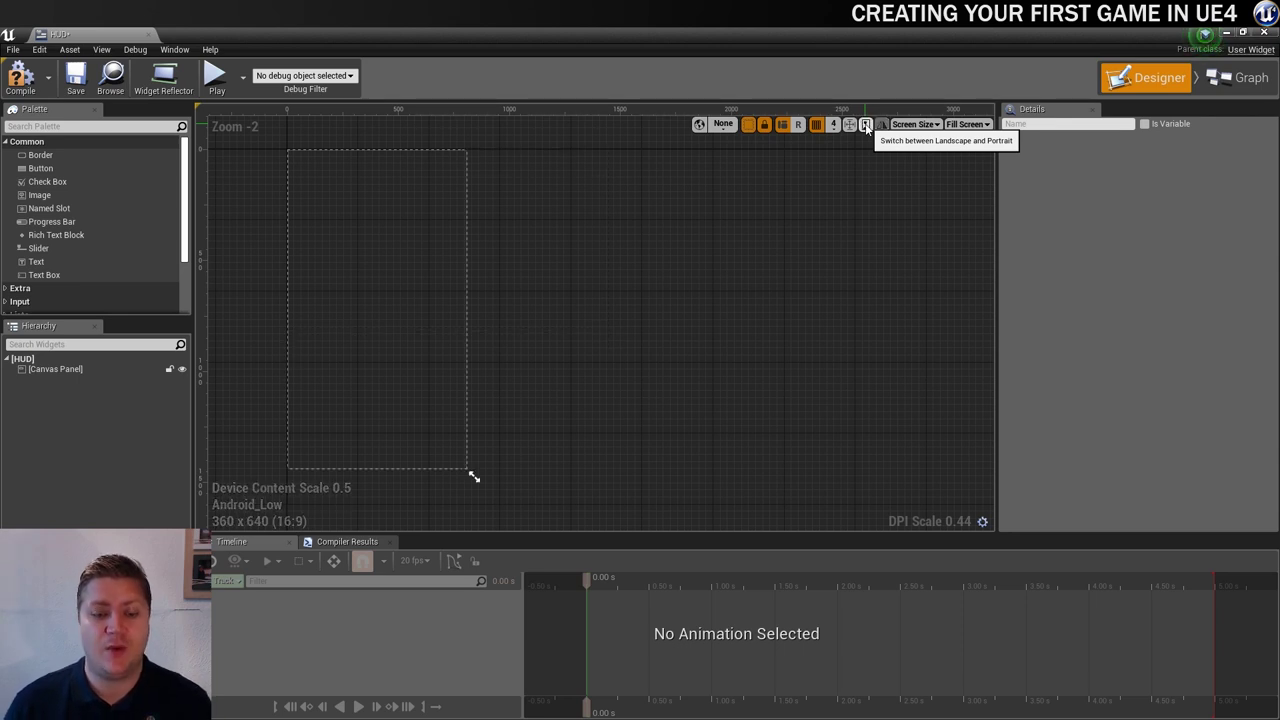
right_click_drag(603, 220, 818, 229)
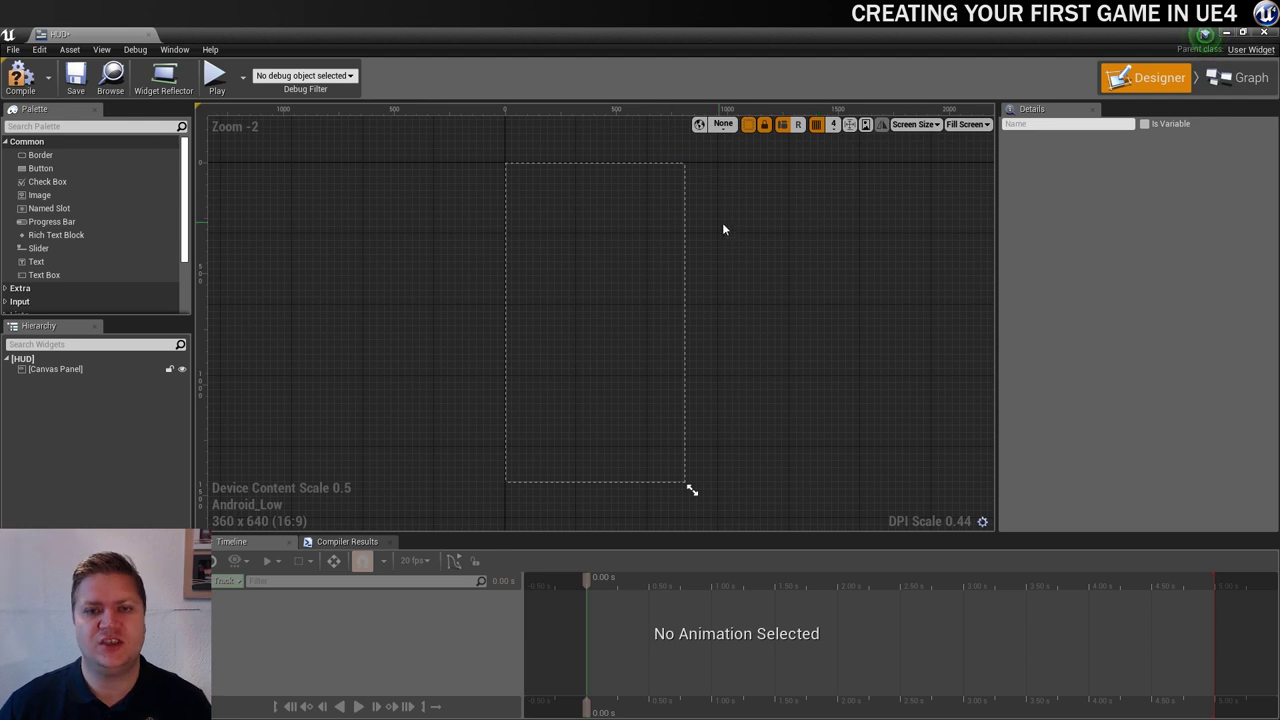
right_click_drag(723, 209, 749, 230)
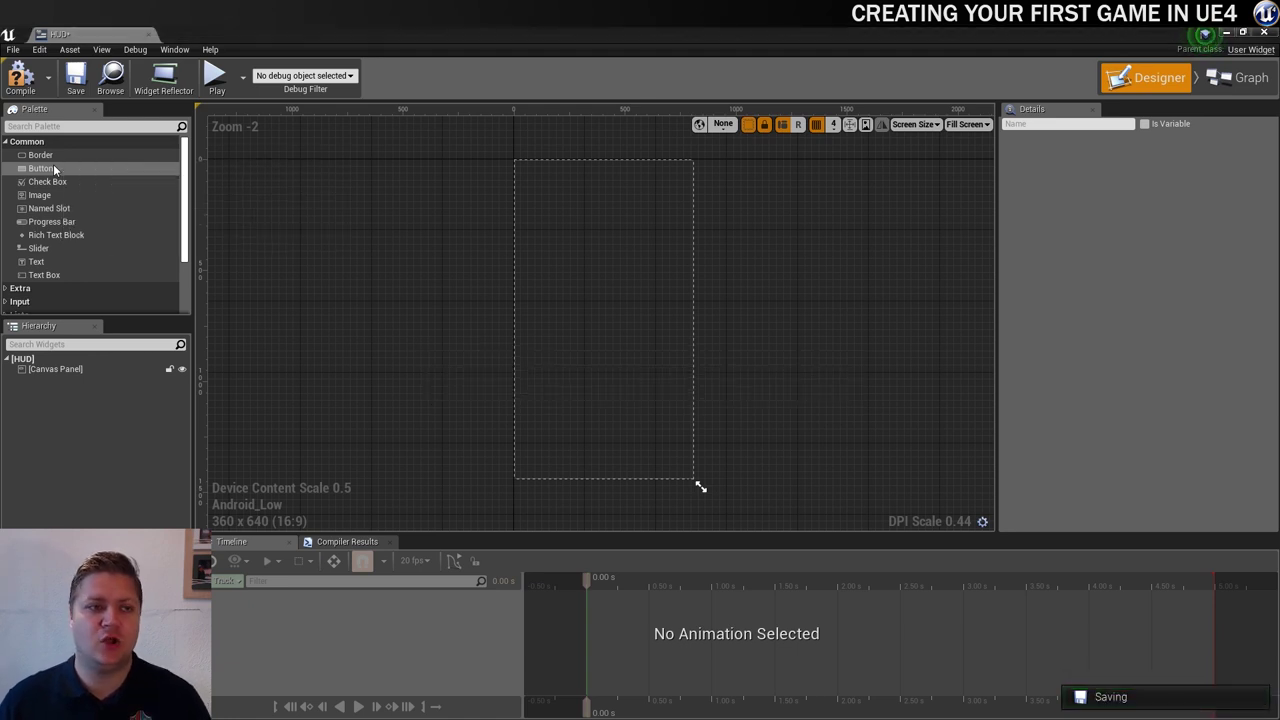
Step: Place a Horizontal Box from the Palette onto the HUD canvas and widen it to about 420 units
scroll(114, 196, "down", 3)
scroll(114, 196, "up", 3)
left_click(58, 126)
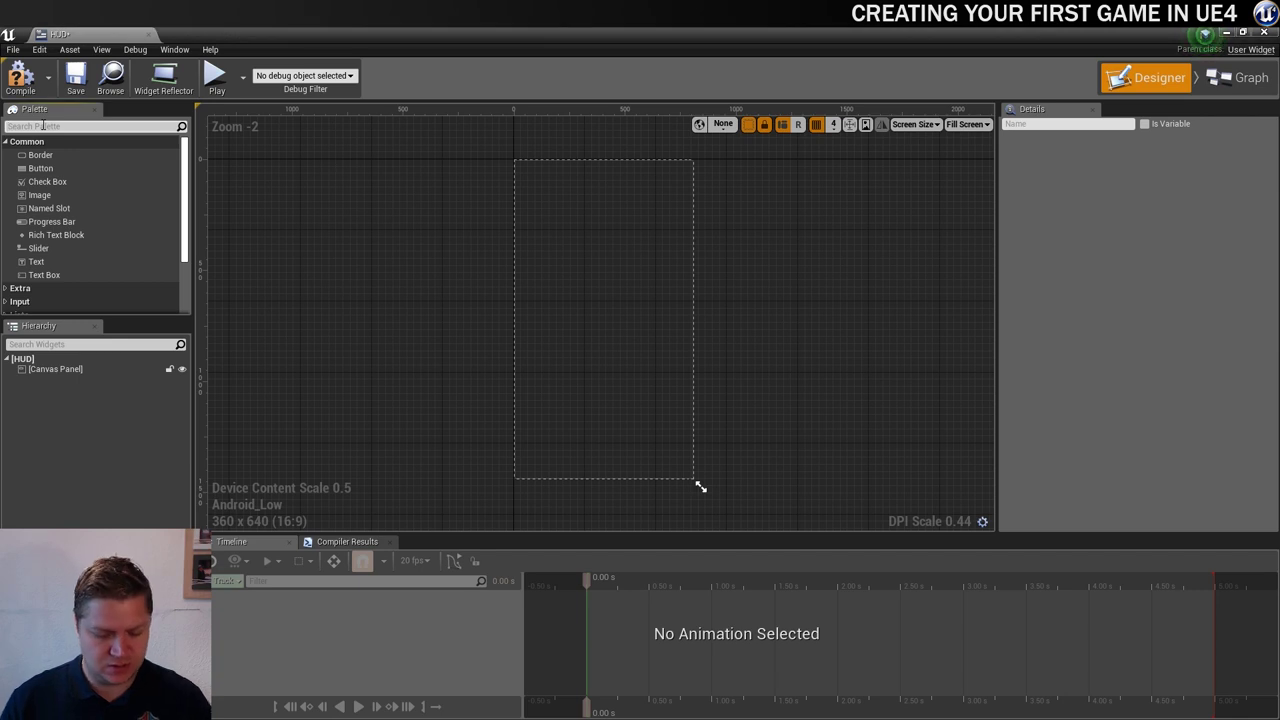
type("horiz")
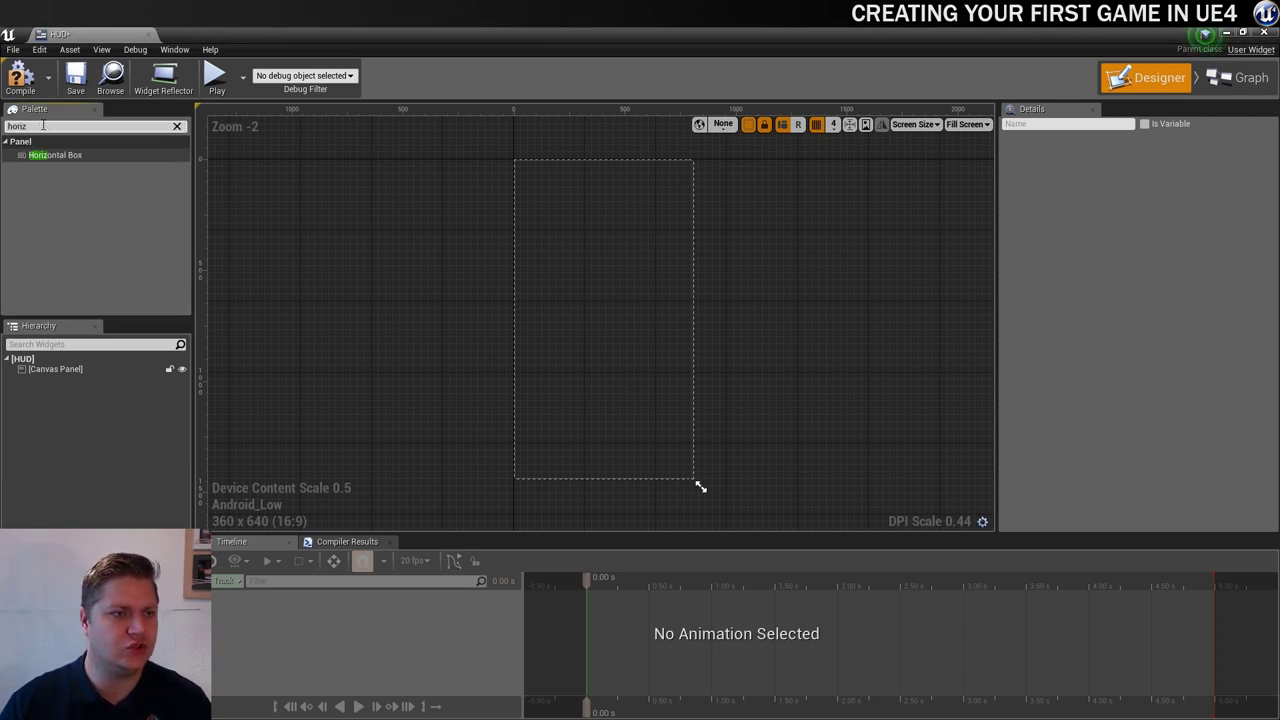
left_click_drag(55, 155, 543, 206)
scroll(588, 207, "up", 8)
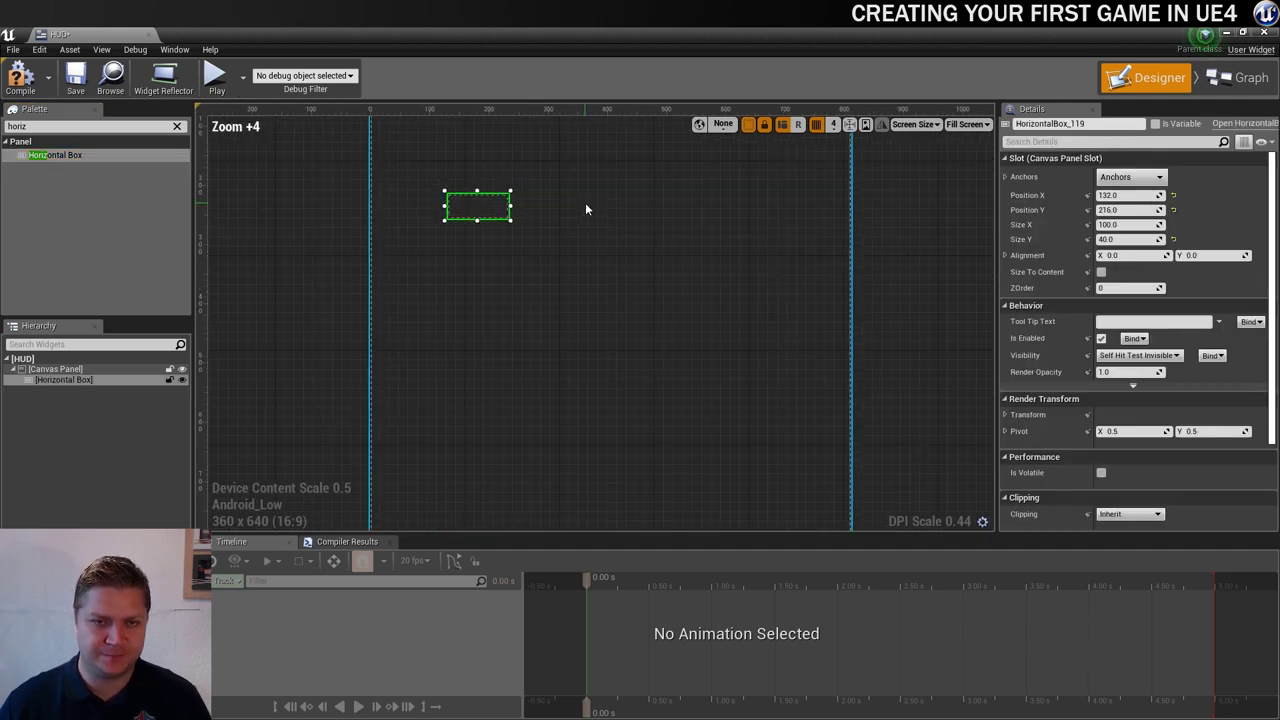
left_click_drag(505, 279, 743, 279)
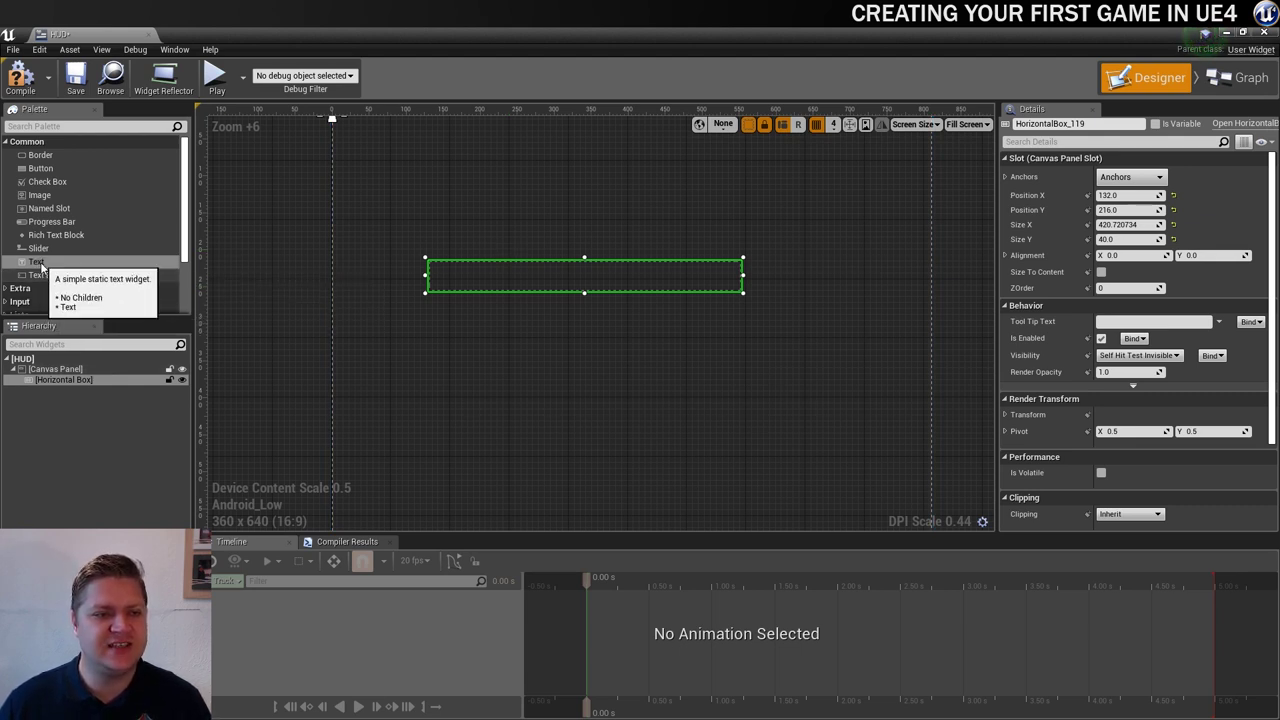
Step: Add two Text blocks to the Horizontal Box, reading 'Points:' and '9999999'
left_click_drag(38, 263, 456, 283)
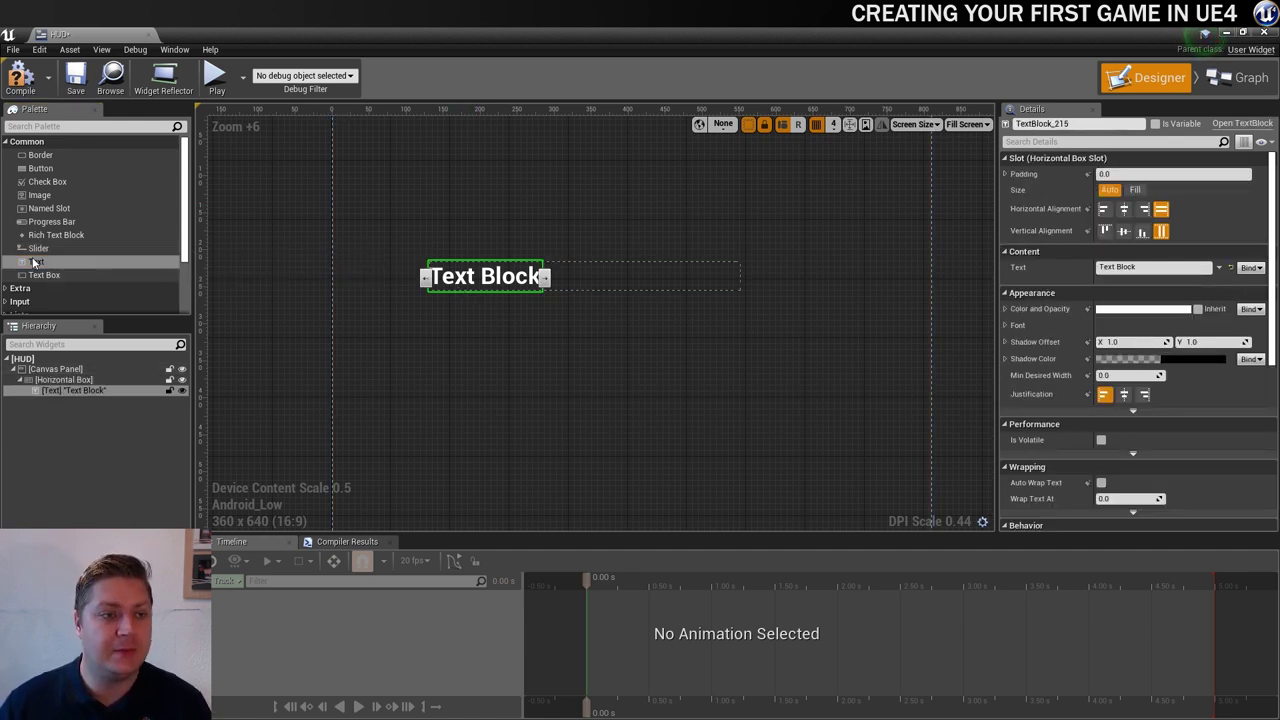
left_click_drag(38, 261, 584, 285)
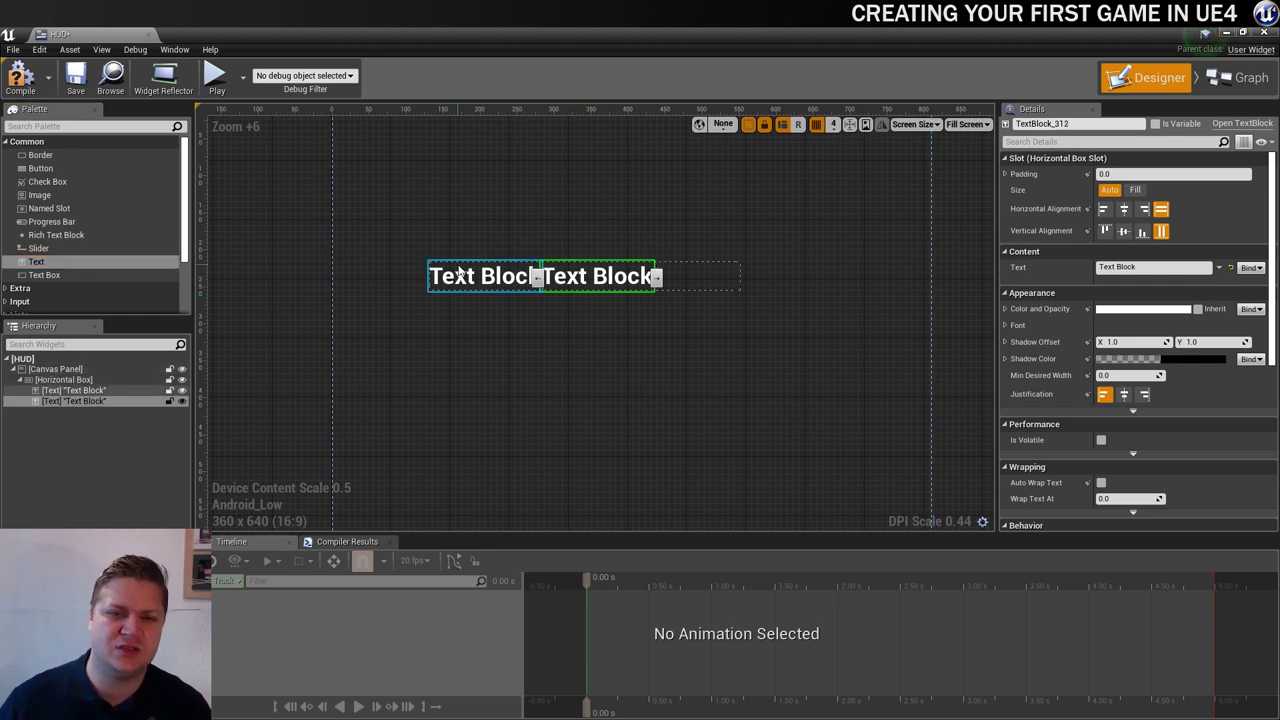
left_click(492, 284)
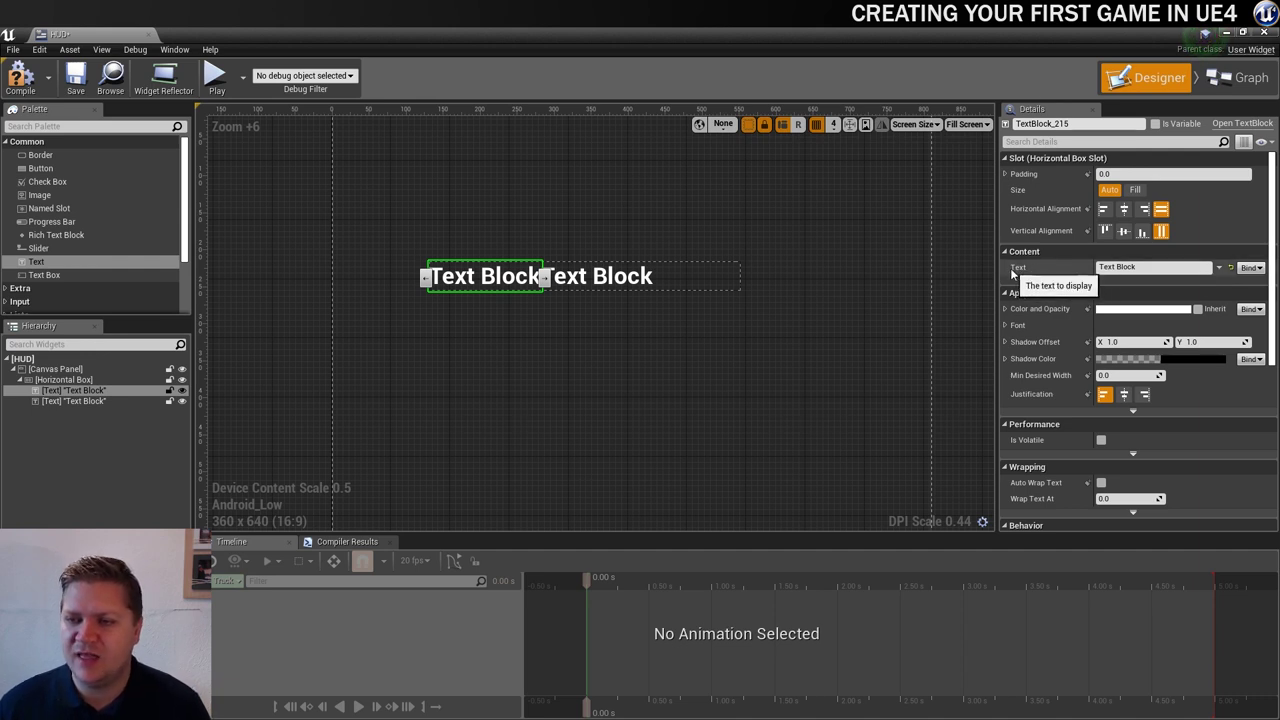
left_click(1120, 267)
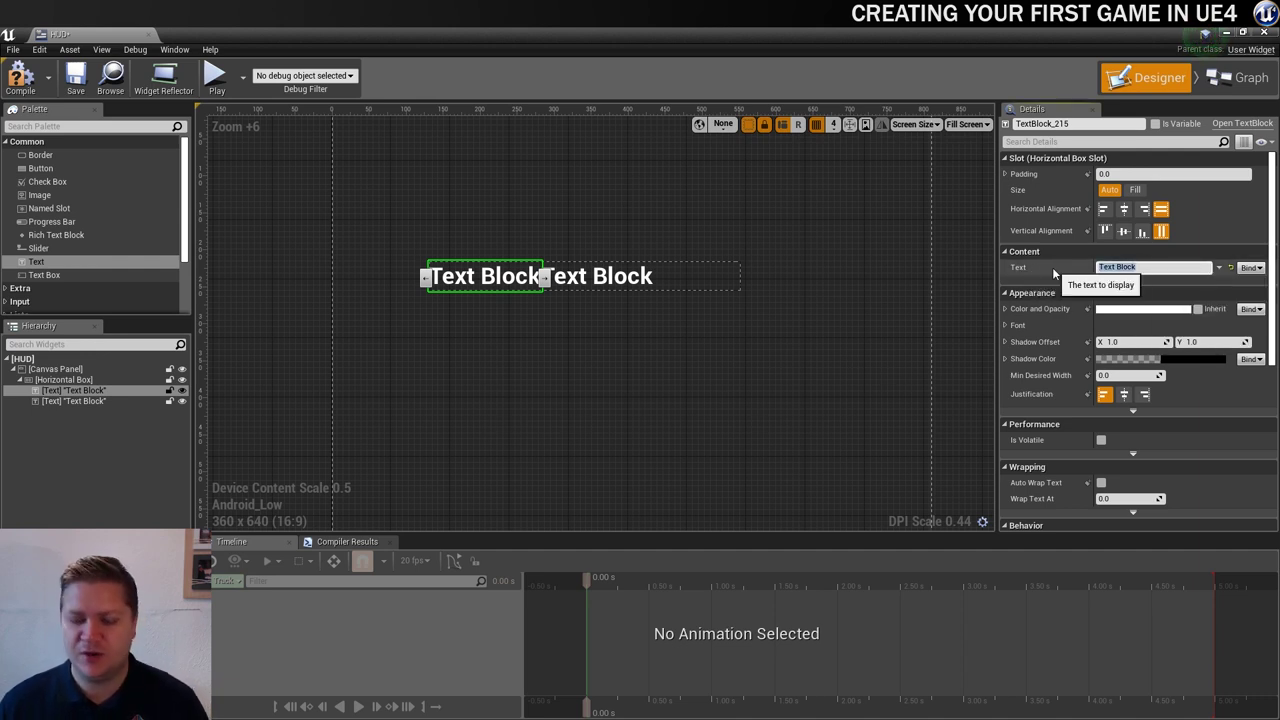
type("Popints")
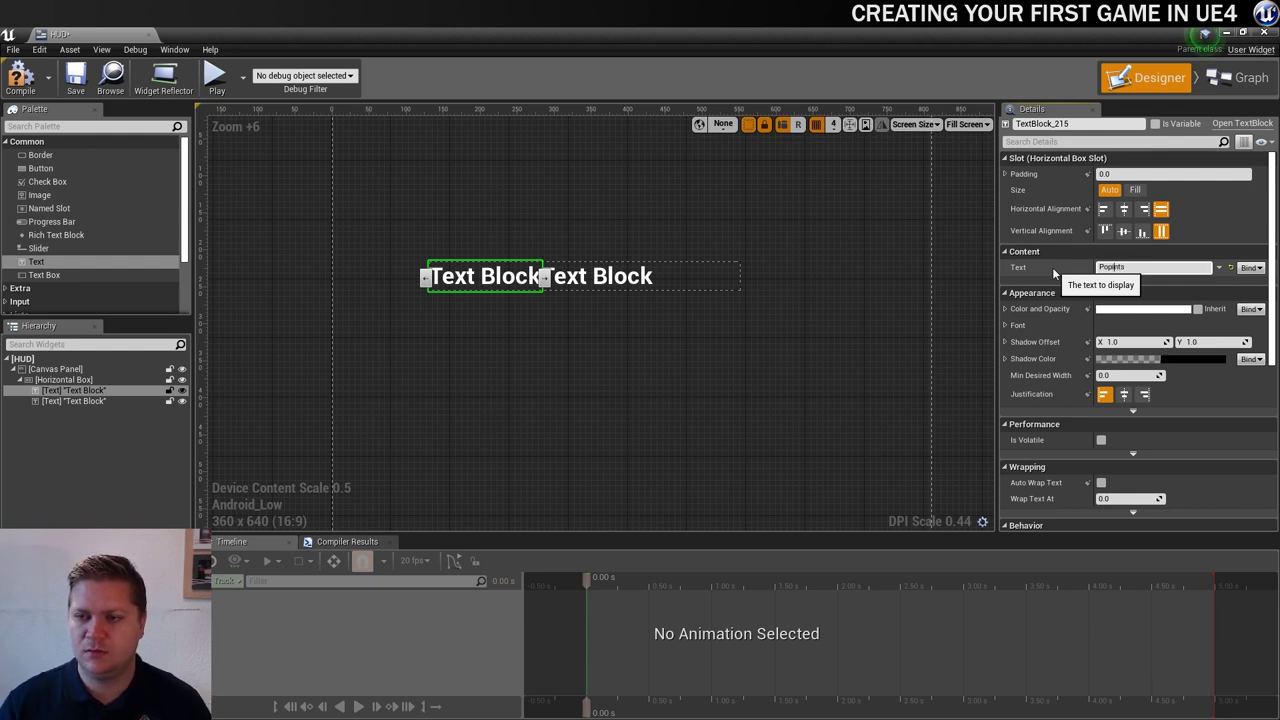
key("BackSpace")
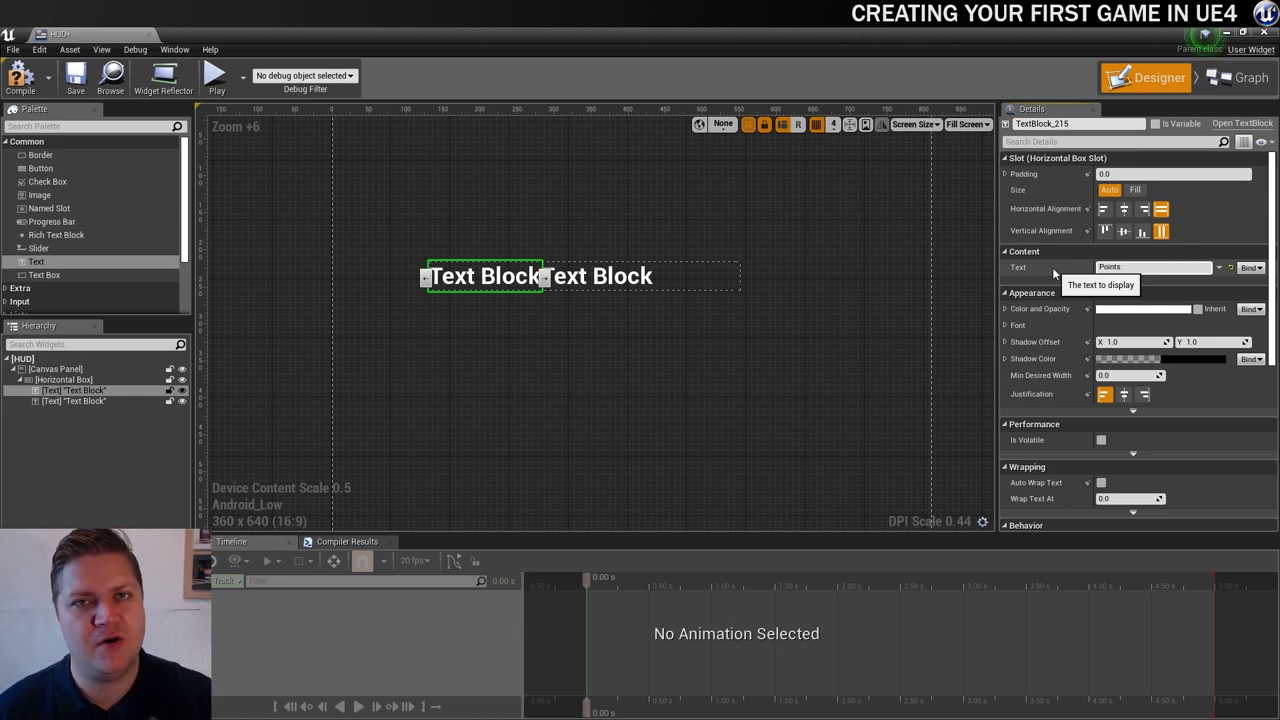
key("Return")
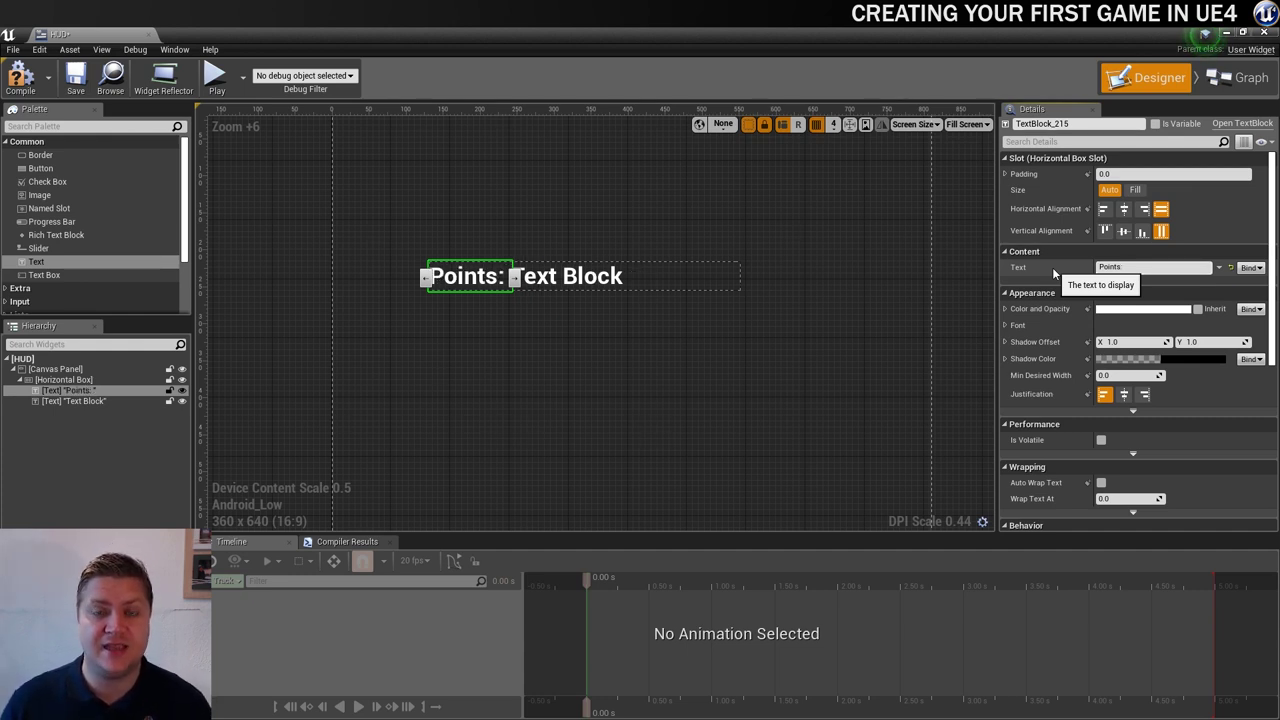
left_click(570, 283)
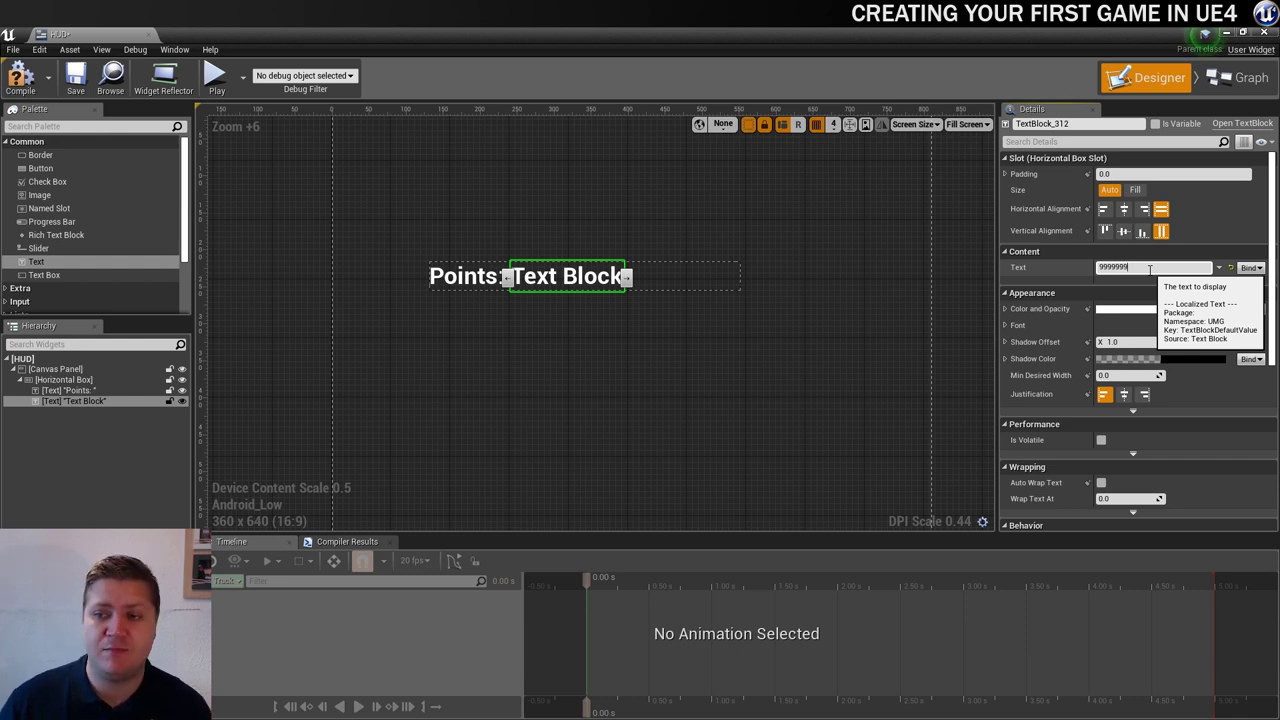
key("Return")
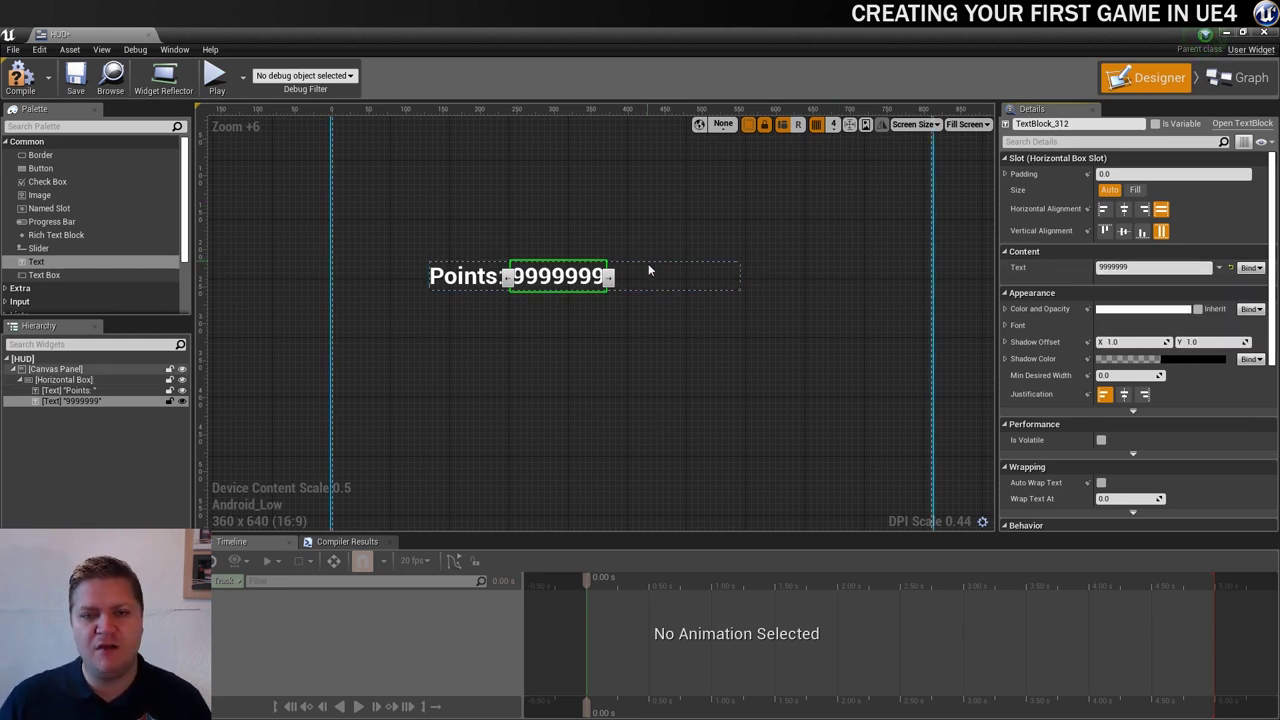
Step: Enable Size To Content on the Horizontal Box and move it to position 0, 0
left_click(714, 262)
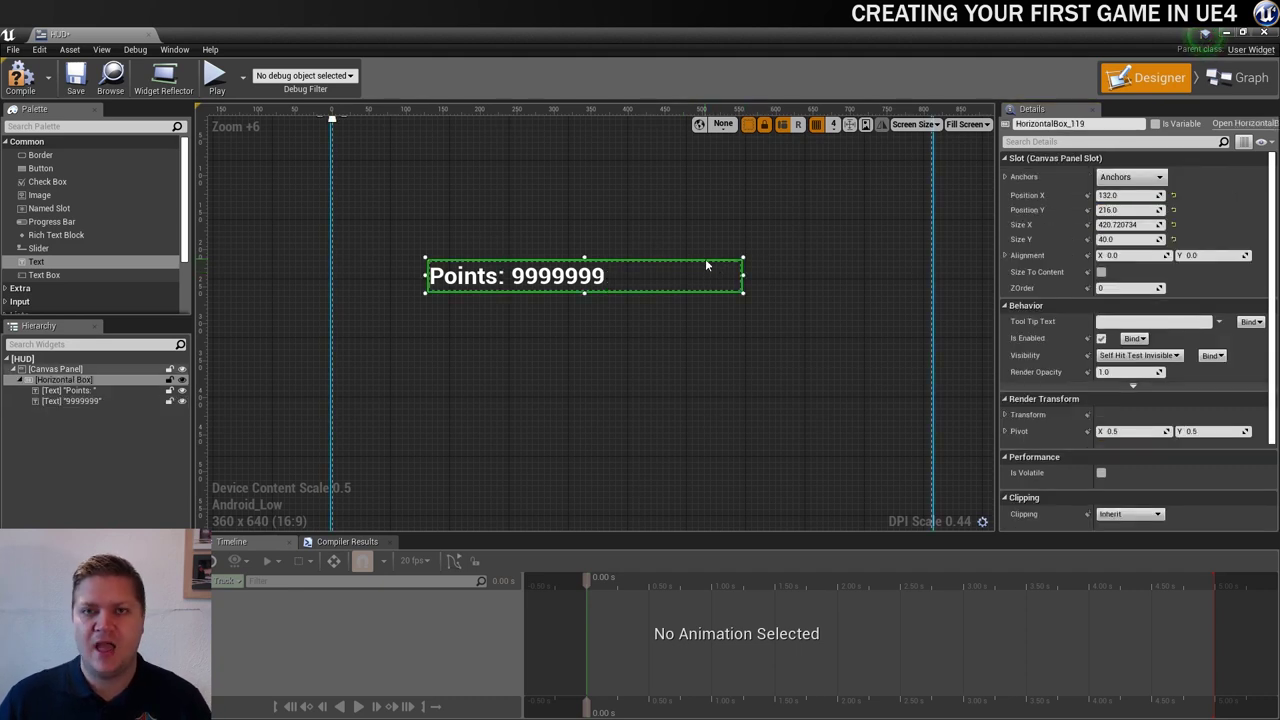
left_click(1101, 272)
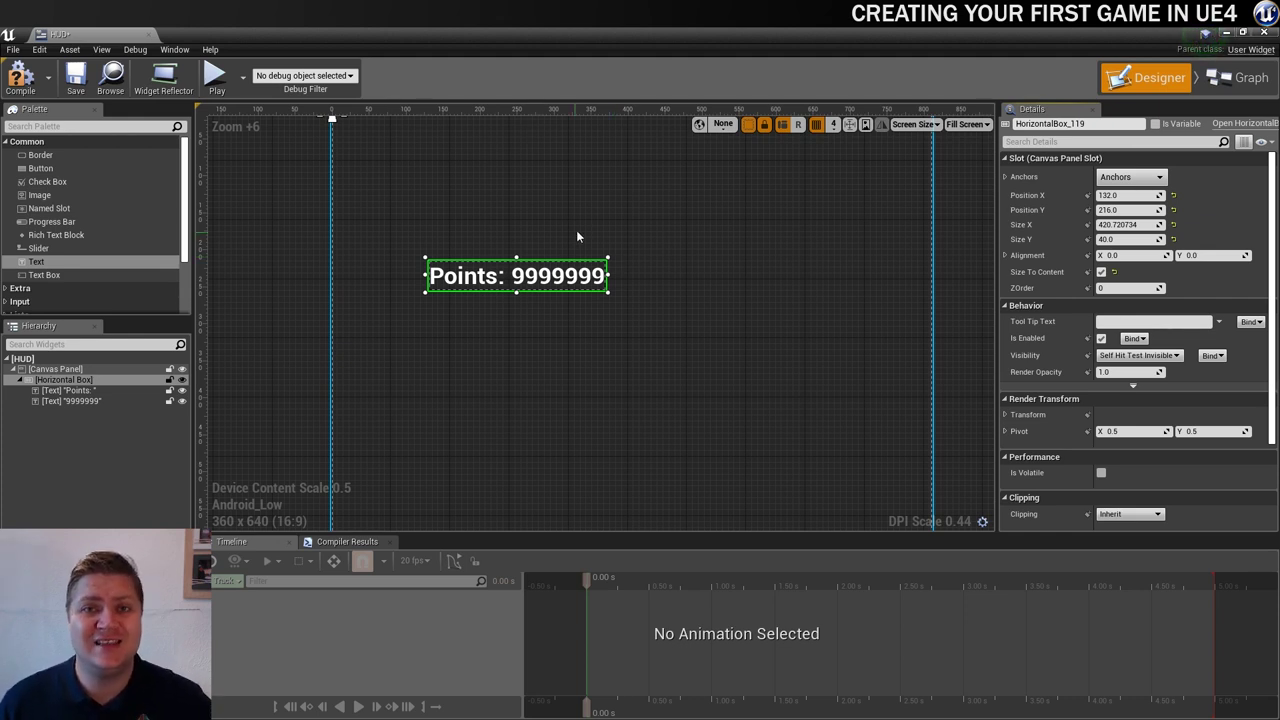
scroll(580, 228, "down", 3)
right_click_drag(580, 229, 572, 276)
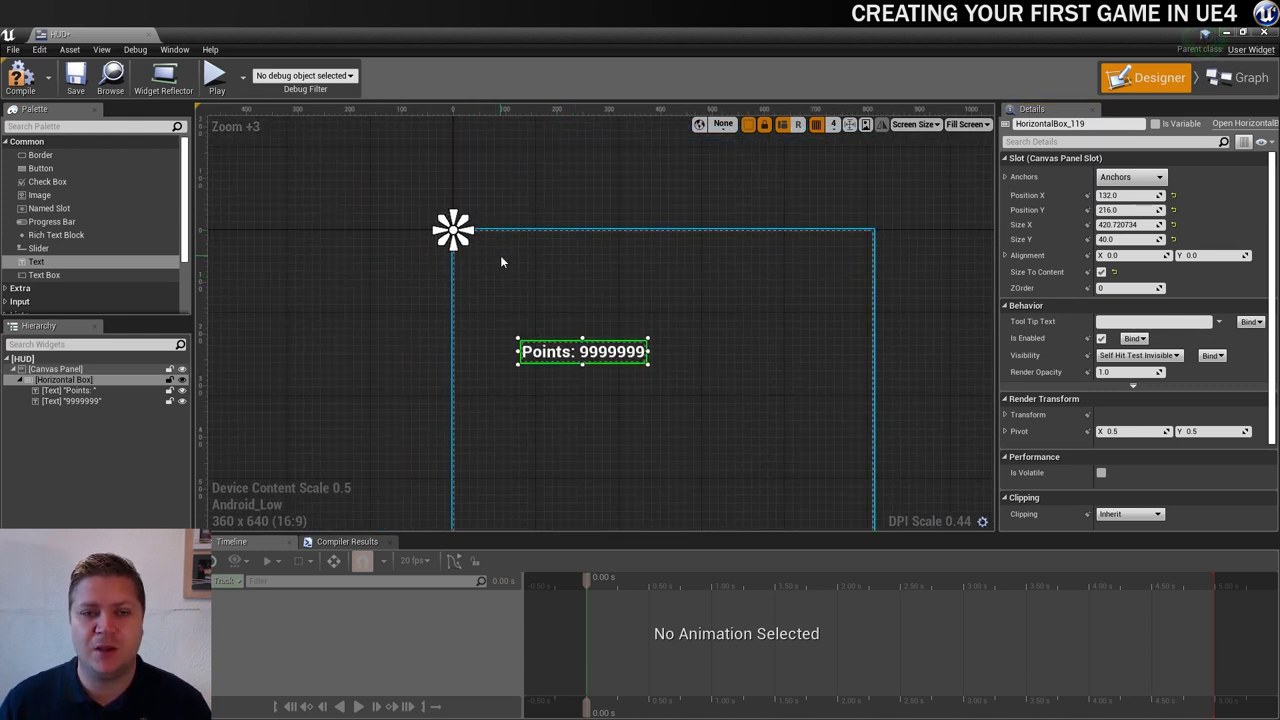
left_click(1127, 197)
key("Return")
left_click(1127, 210)
type("0")
key("Return")
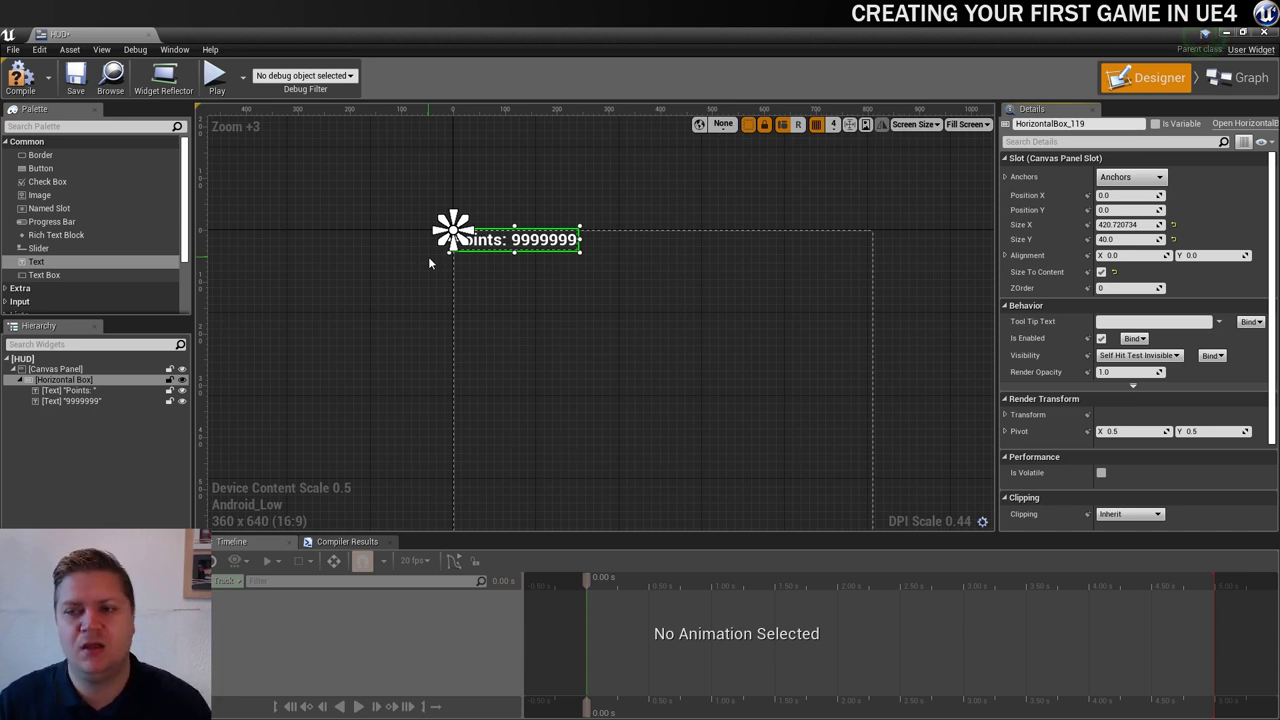
Step: Set the Horizontal Box's position to X 30, Y 30
left_click(1127, 196)
type("20")
key("Return")
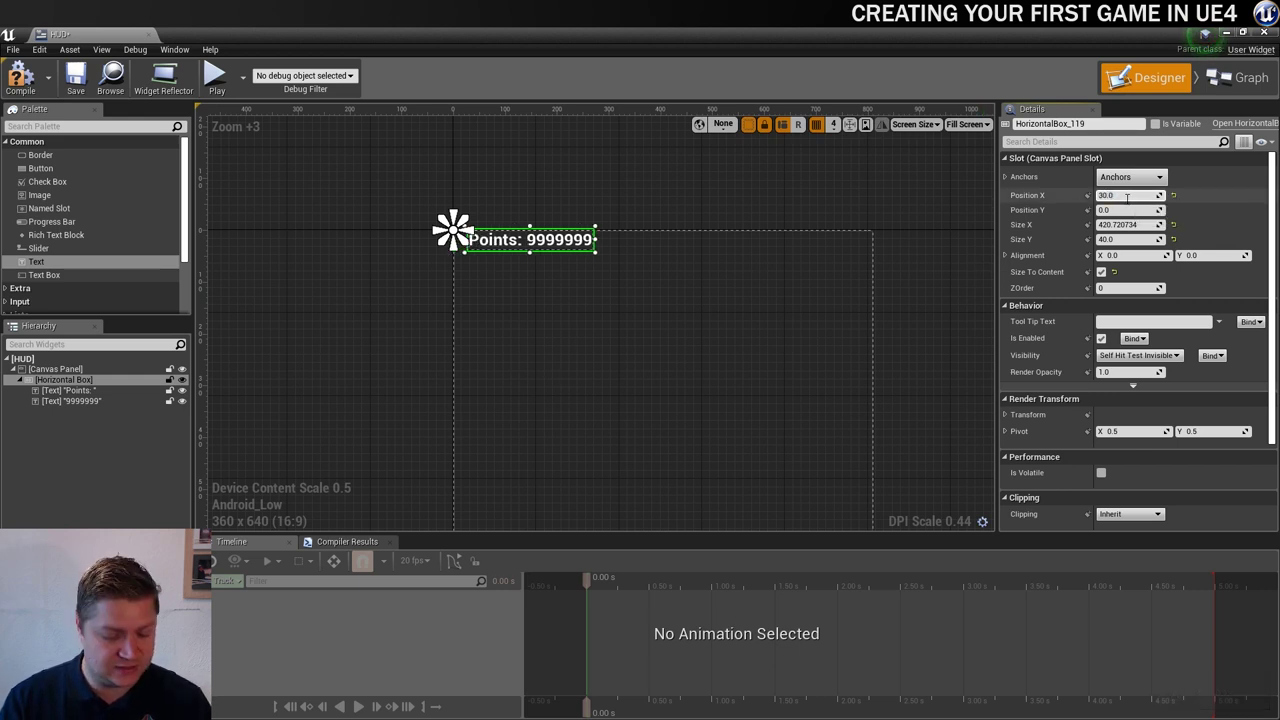
left_click(1130, 211)
type("30")
key("Return")
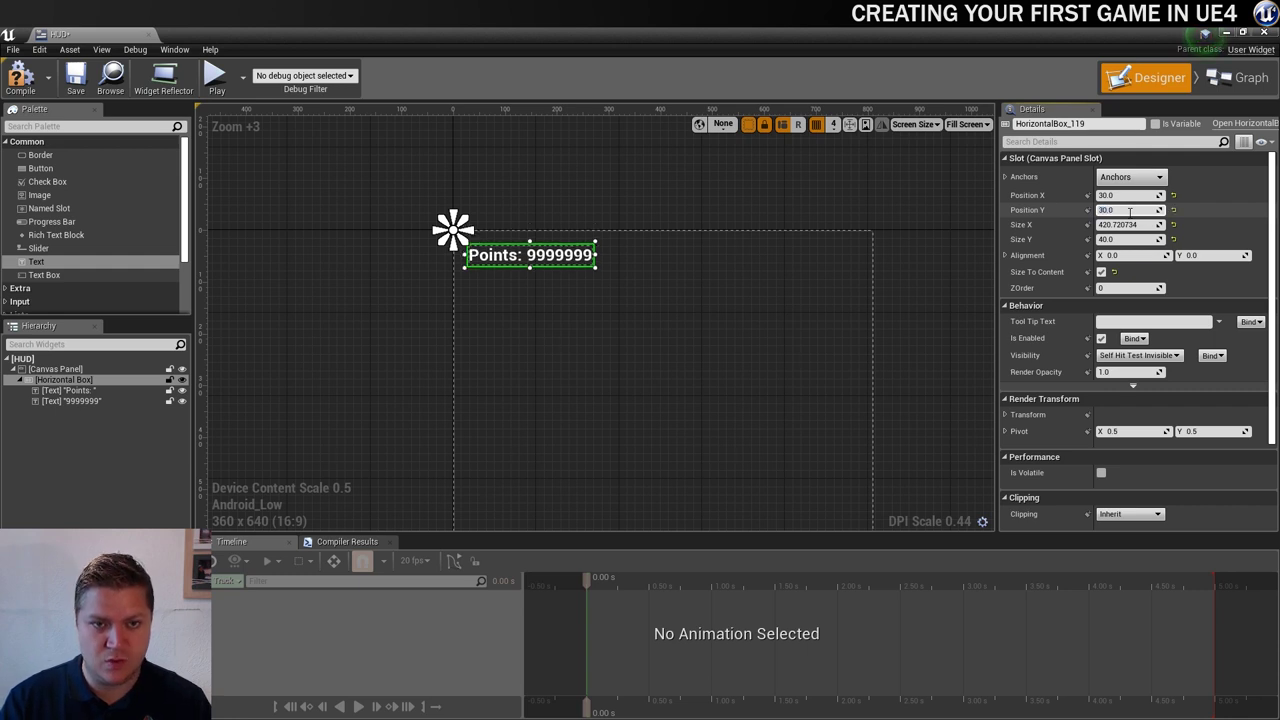
Step: Rename the Horizontal Box to Points and duplicate it as a second row named Lives
right_click(58, 380)
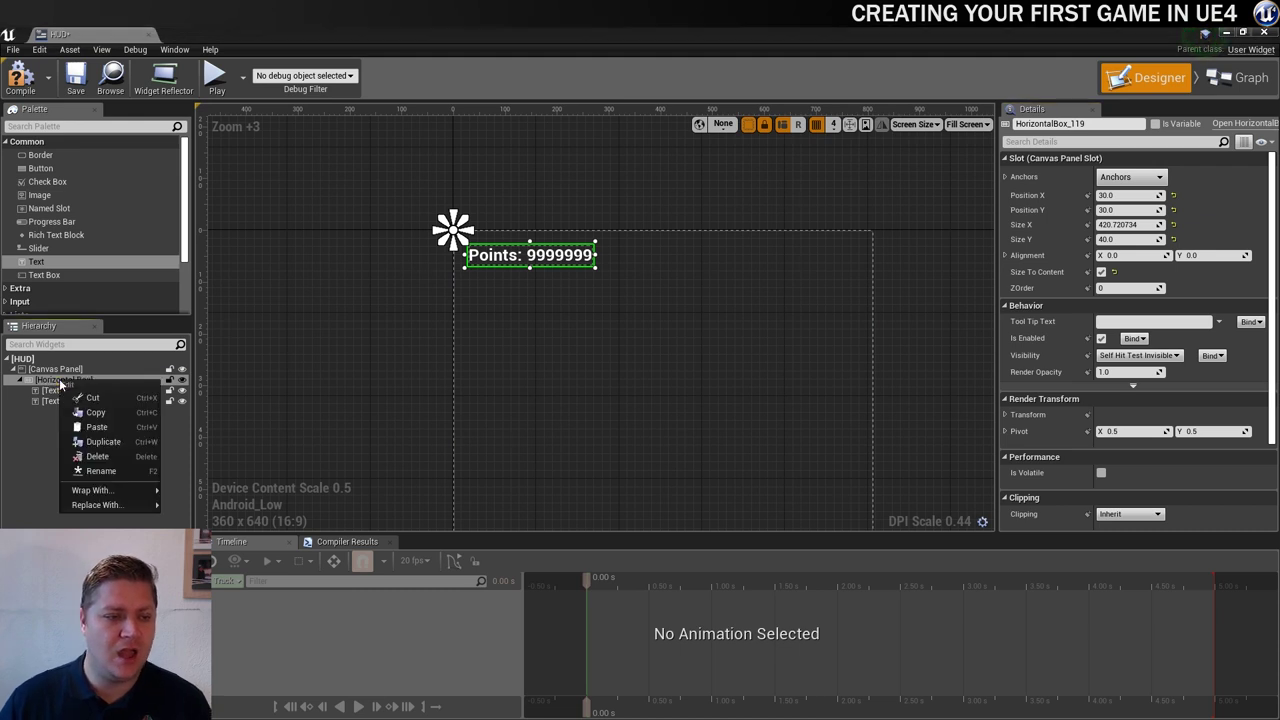
left_click(97, 470)
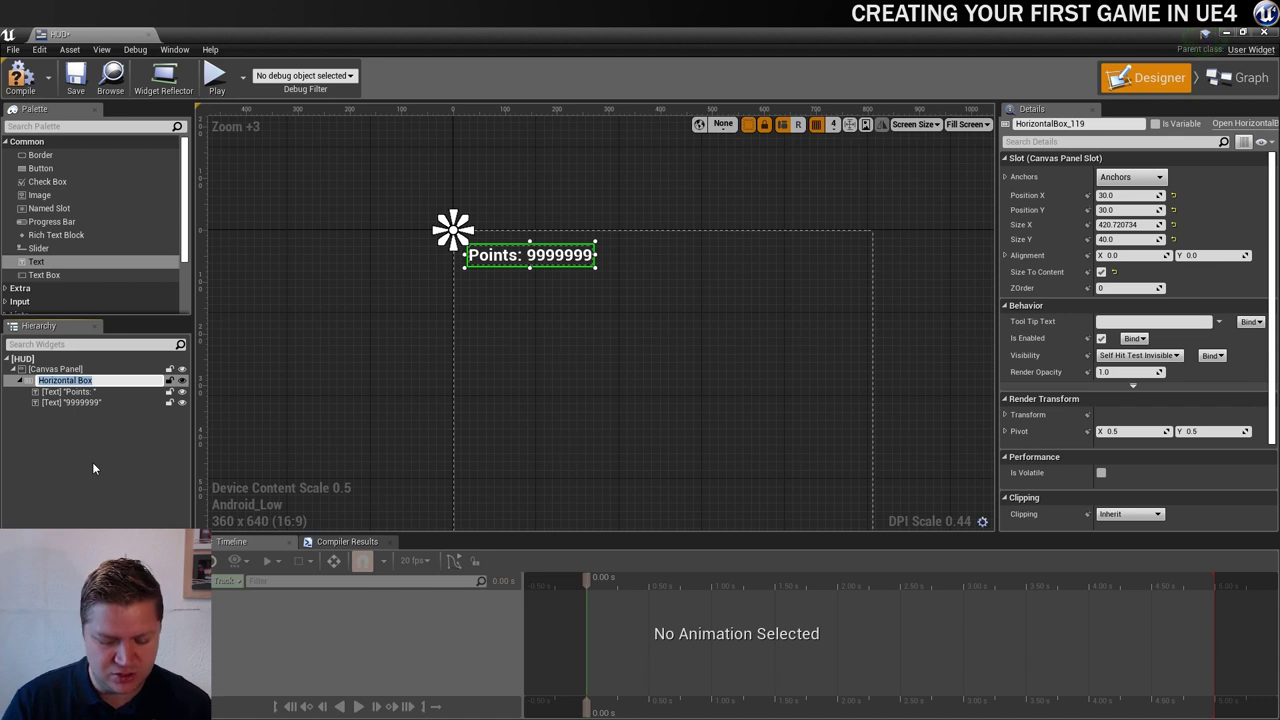
type("Points")
key("Return")
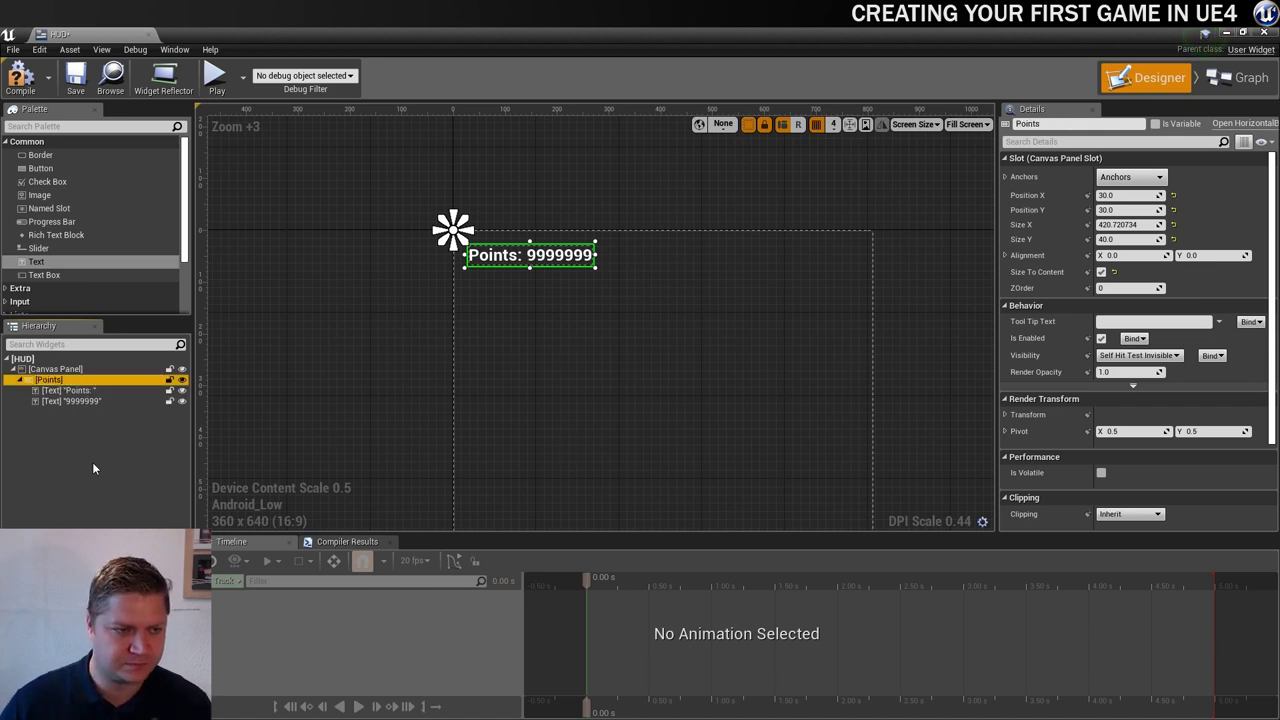
right_click(50, 380)
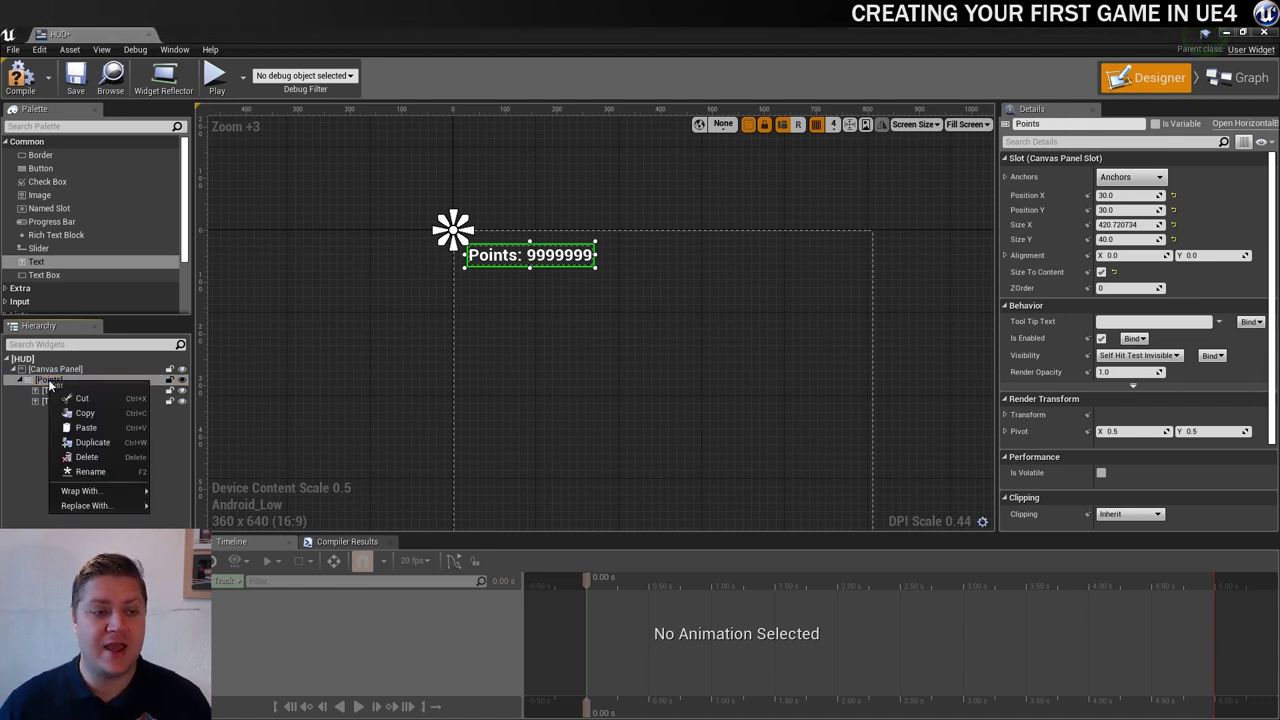
left_click(92, 442)
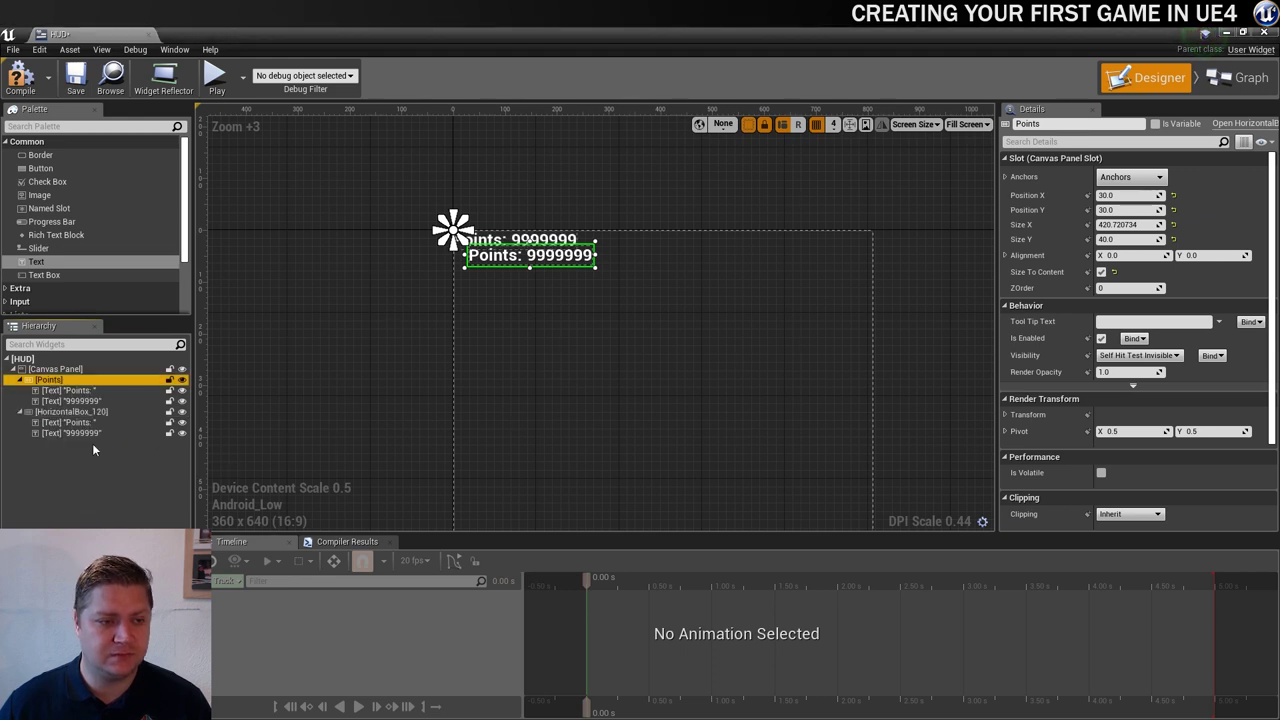
left_click(68, 413)
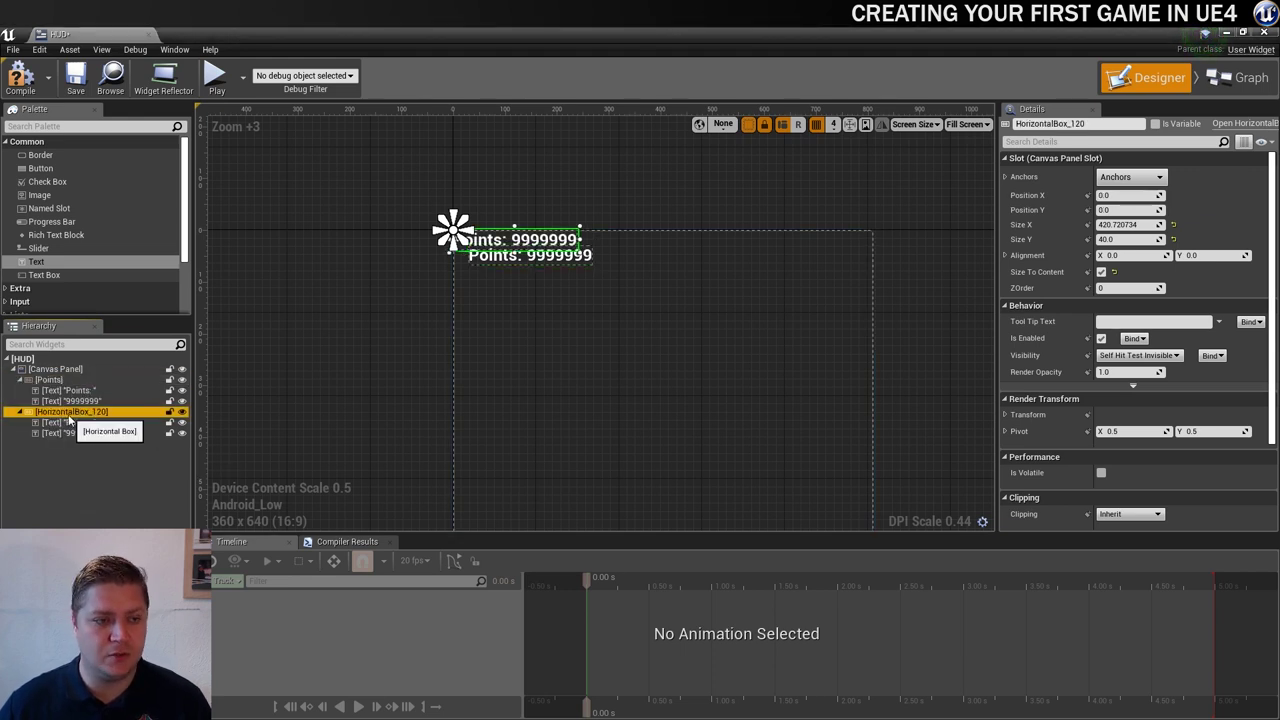
right_click(68, 413)
left_click(109, 505)
type("Lives")
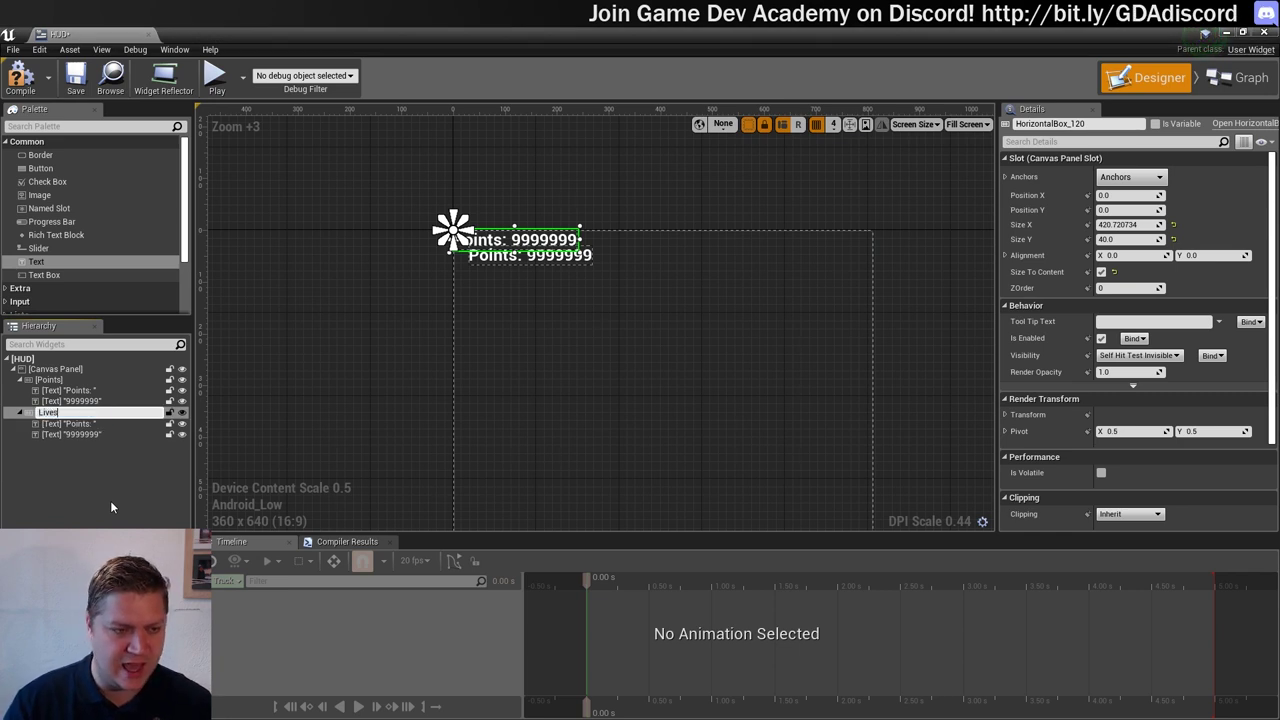
key("Return")
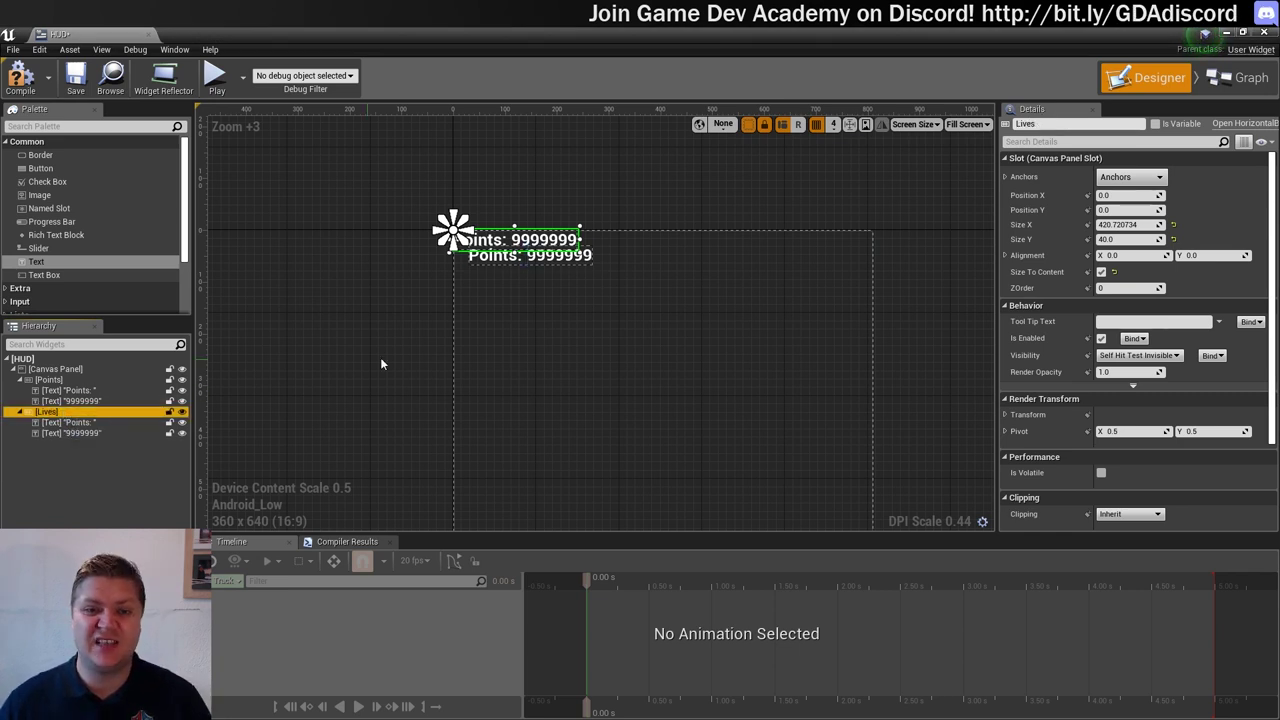
Step: Anchor the Lives row to the top-right corner with horizontal offset 0
left_click(1115, 177)
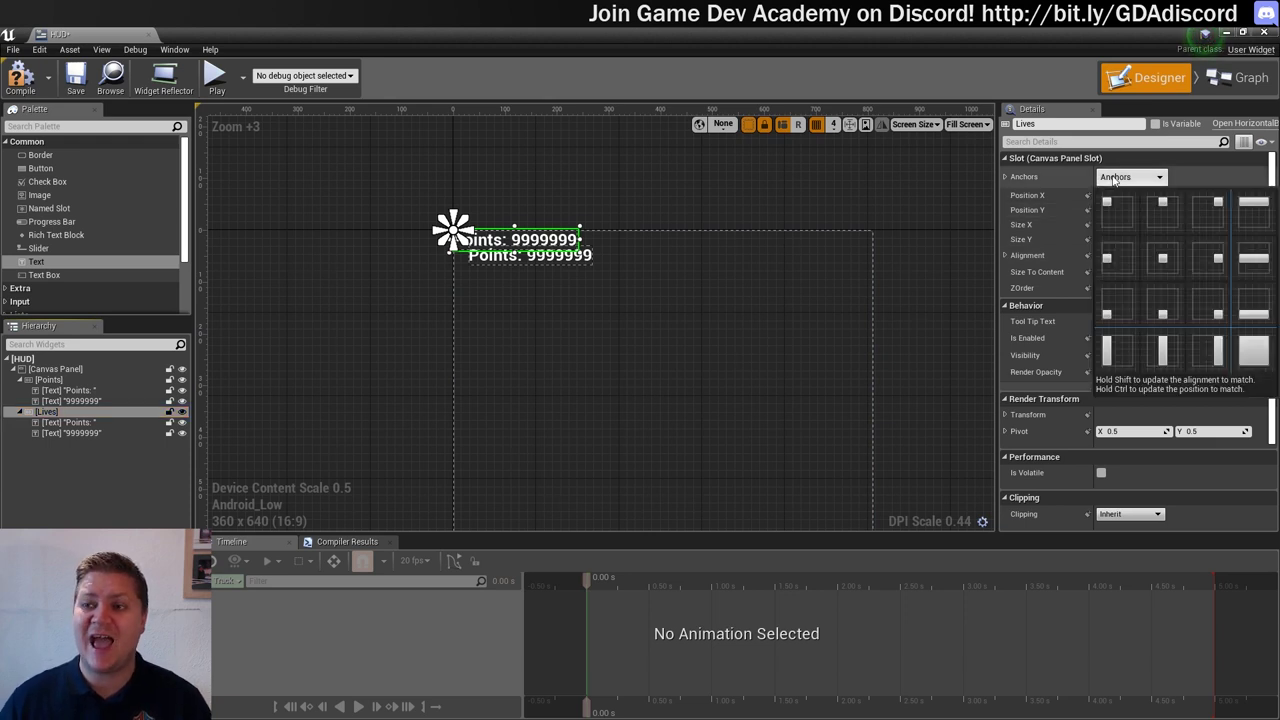
left_click(1216, 212)
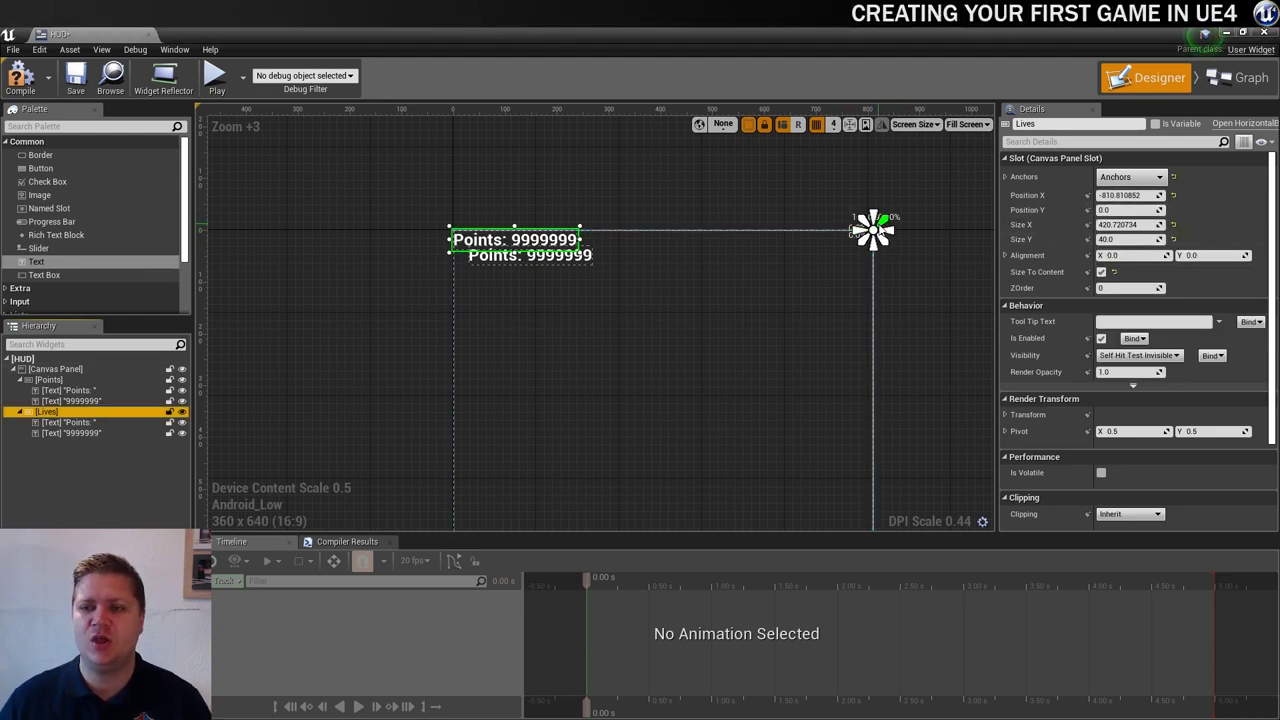
left_click(1125, 195)
type("0")
key("Return")
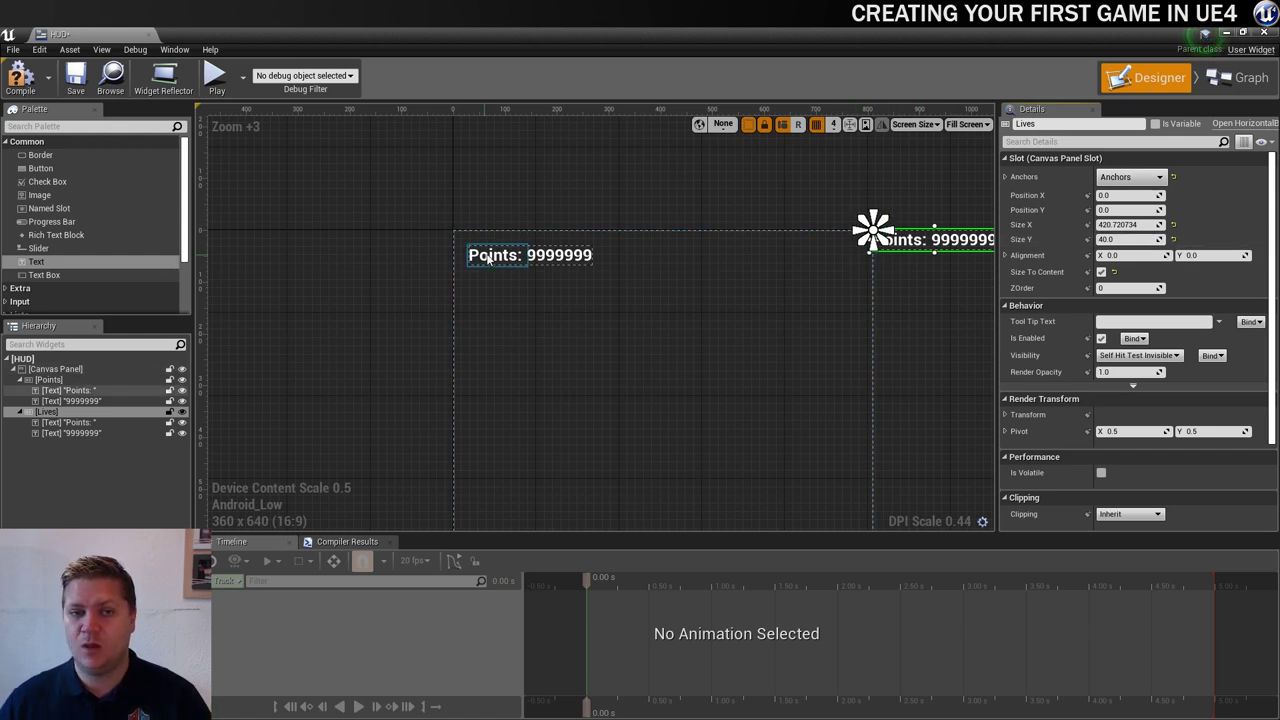
Step: Position the Lives row at X -30, Y 30 with horizontal alignment 1.0
left_click(65, 381)
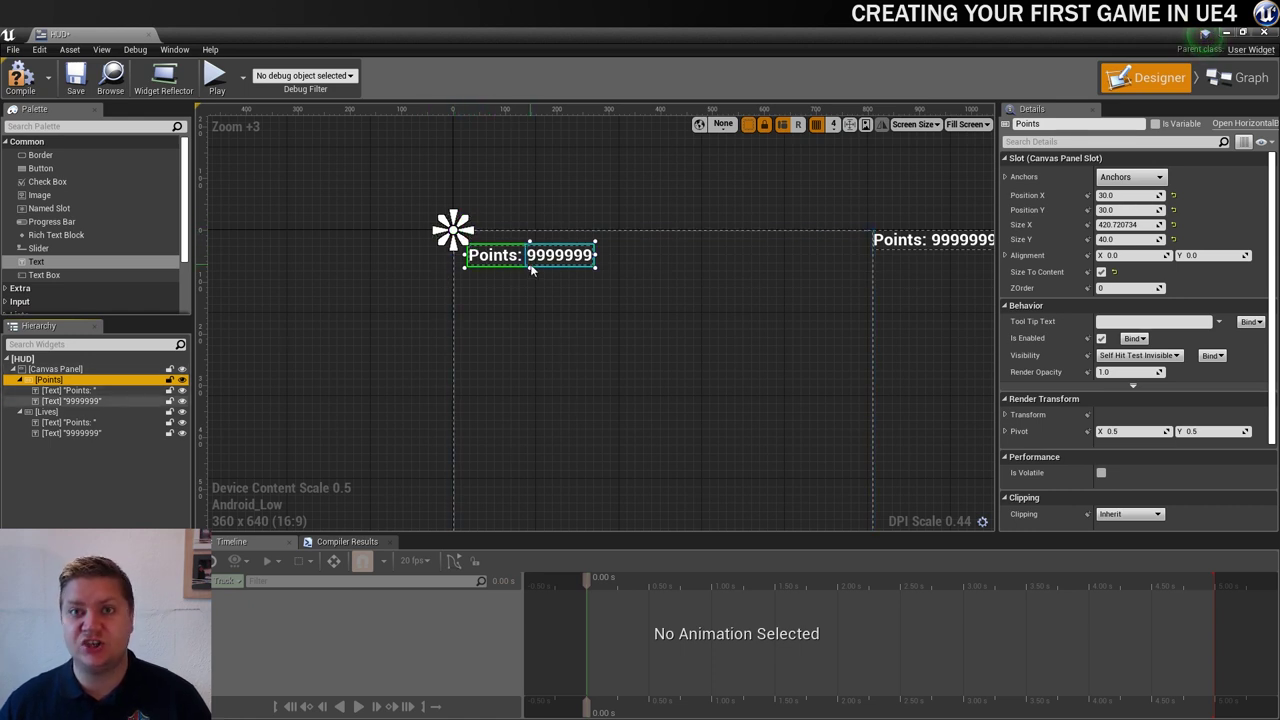
left_click(55, 413)
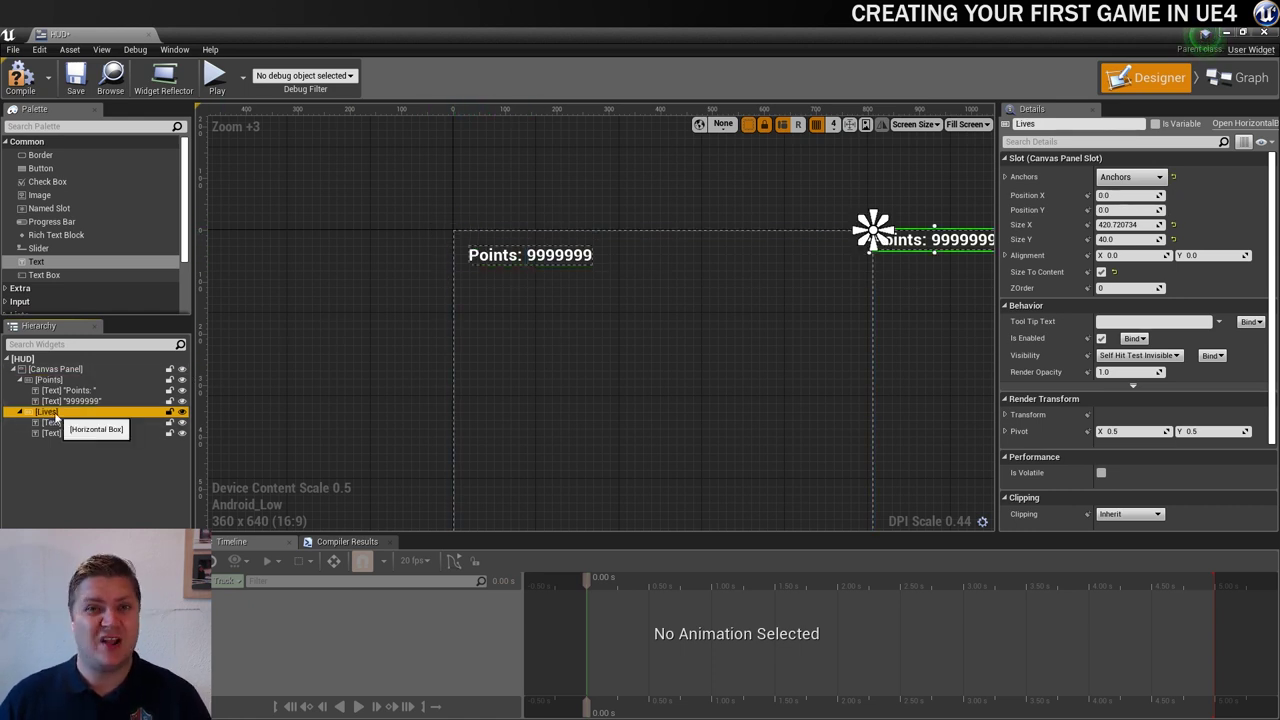
left_click(1127, 210)
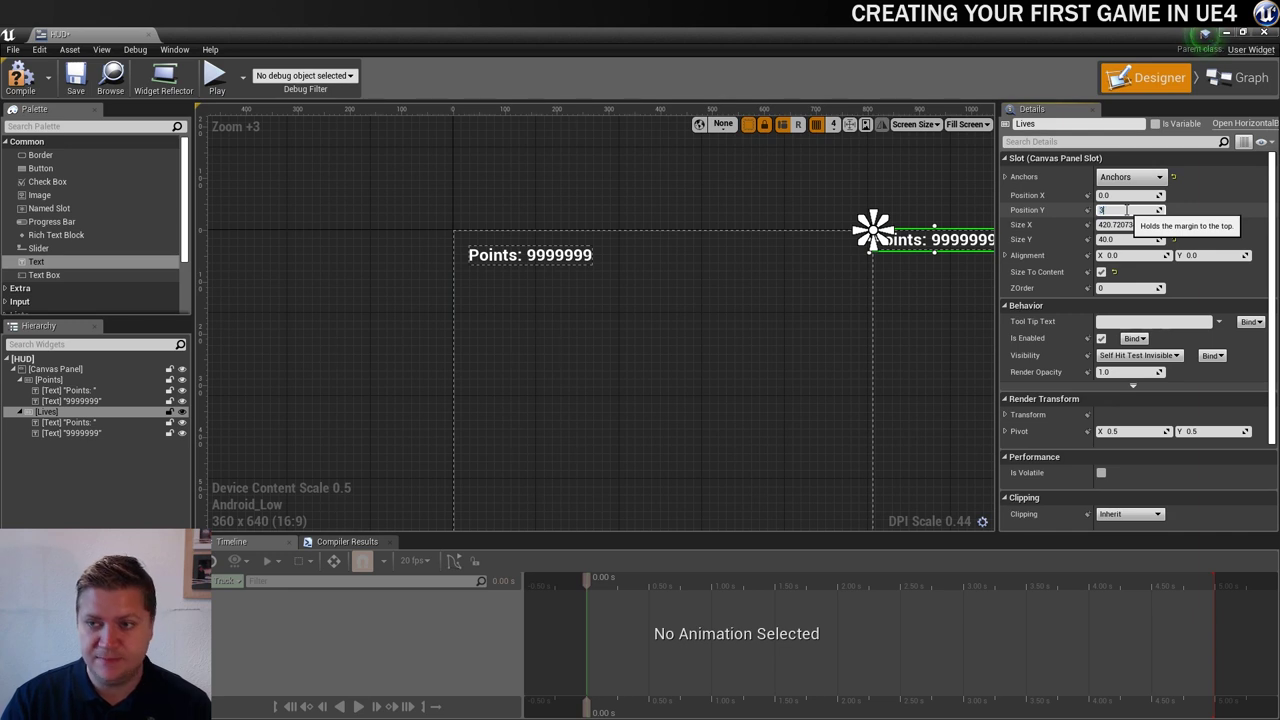
type("30")
key("Return")
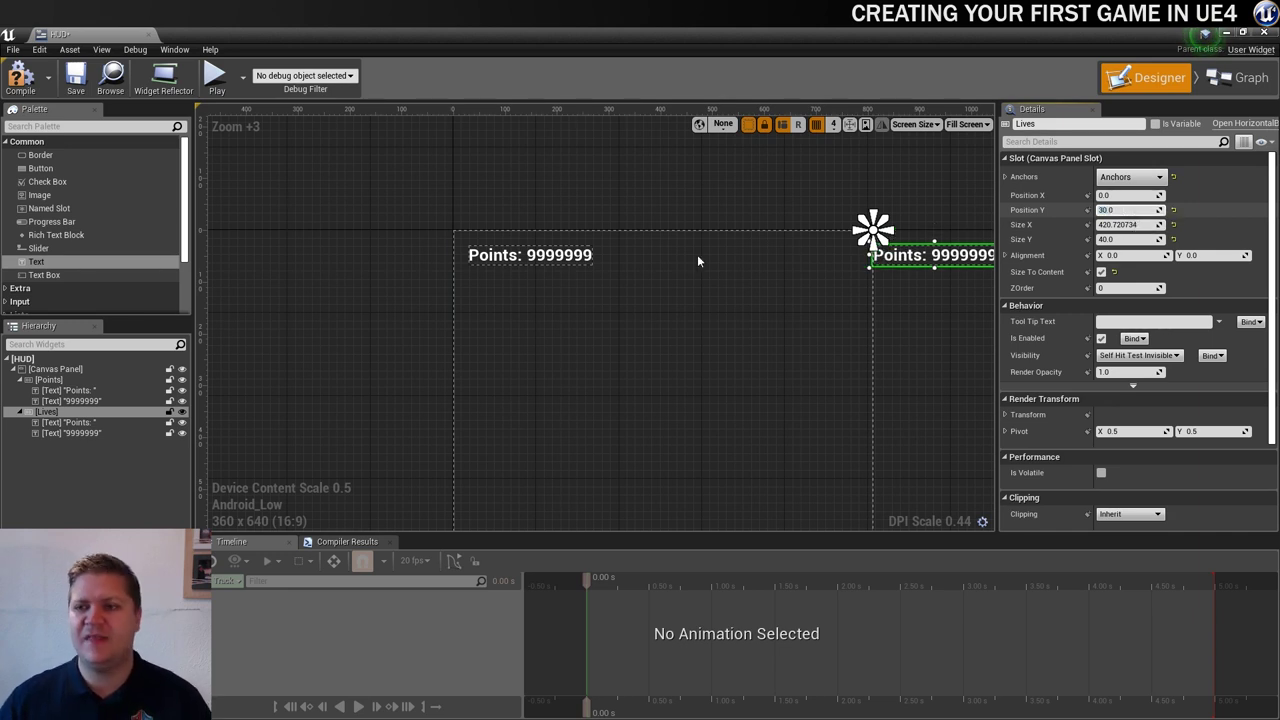
left_click(1127, 195)
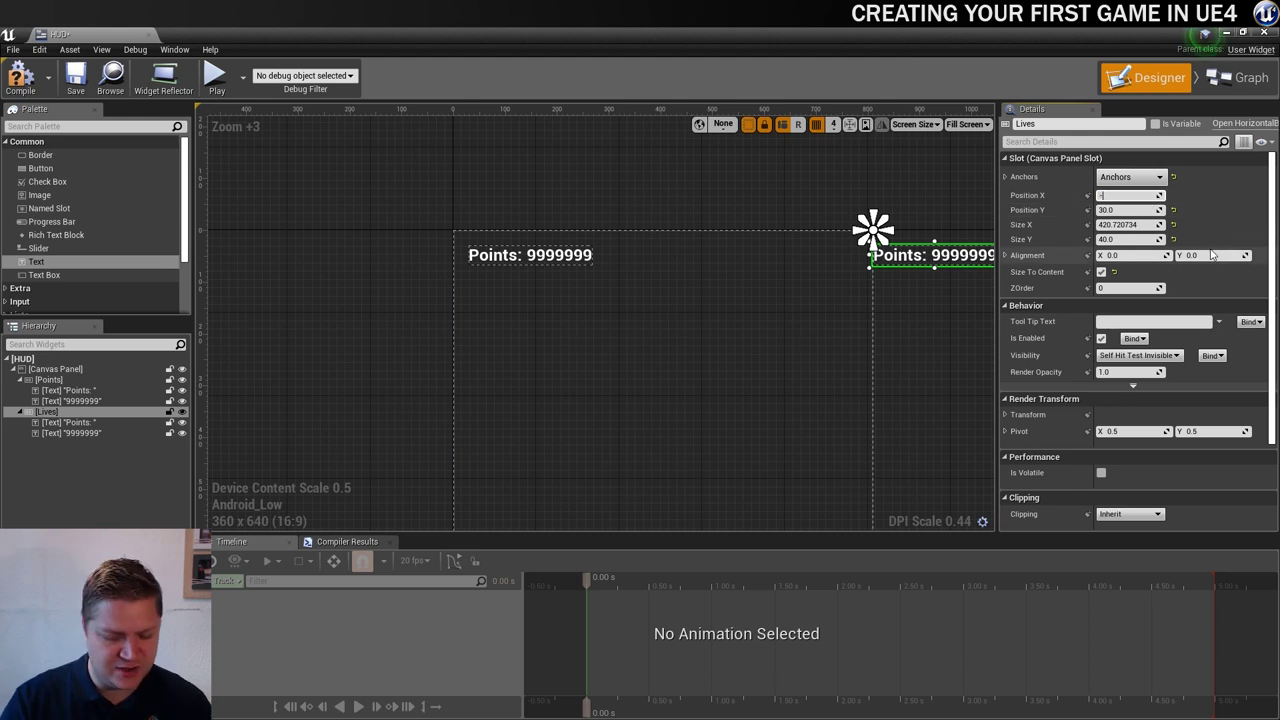
type("-30")
key("Return")
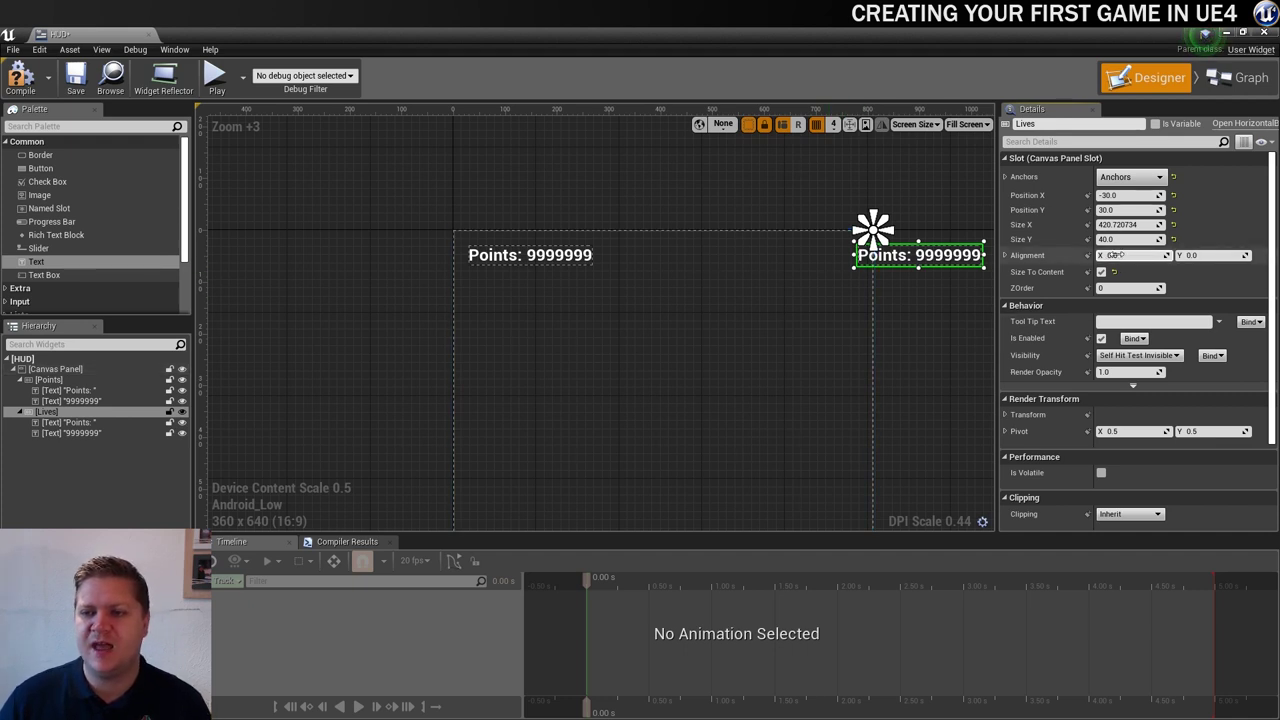
left_click_drag(1113, 255, 1142, 255)
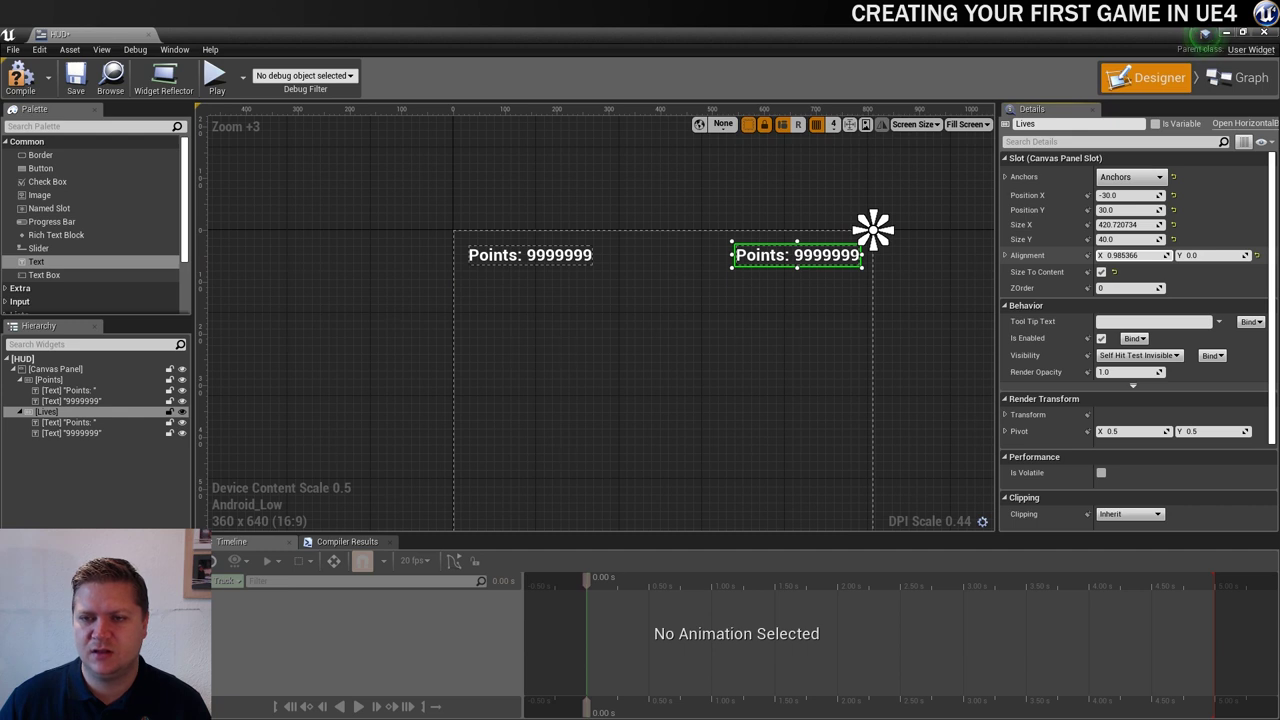
type("1.0")
key("Return")
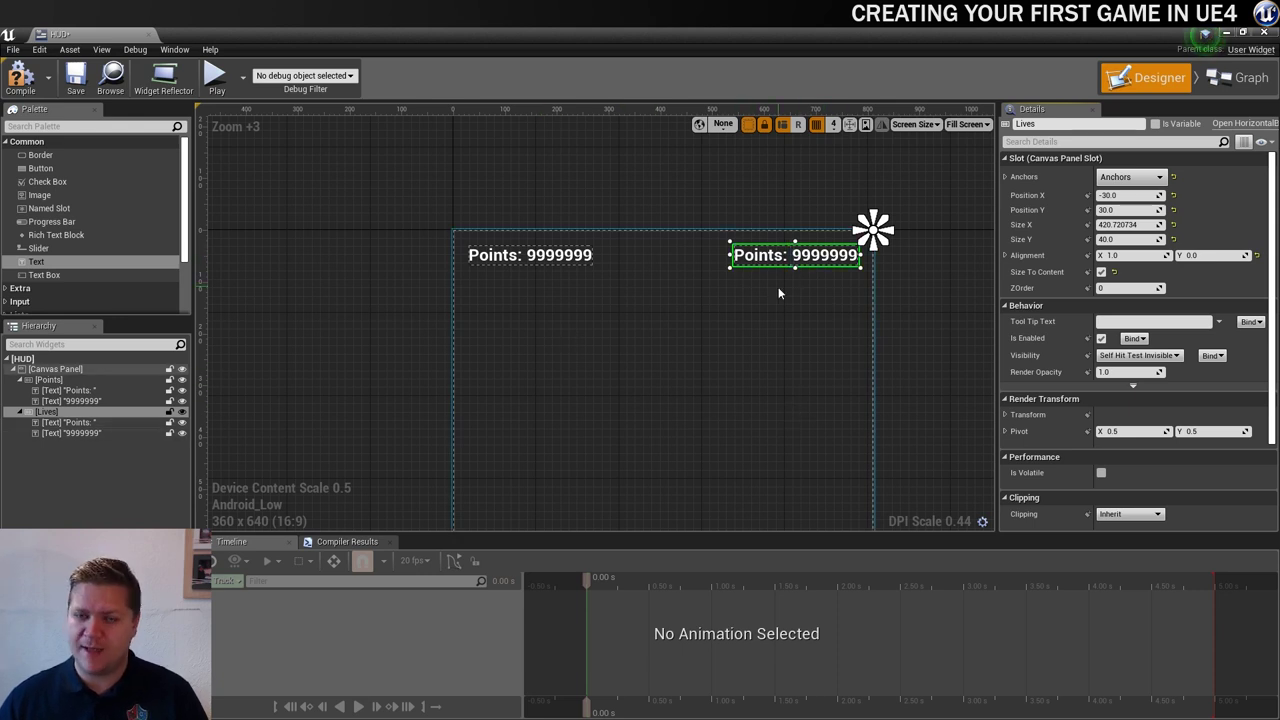
Step: Change the Lives row's label text to 'Lives:'
left_click(80, 422)
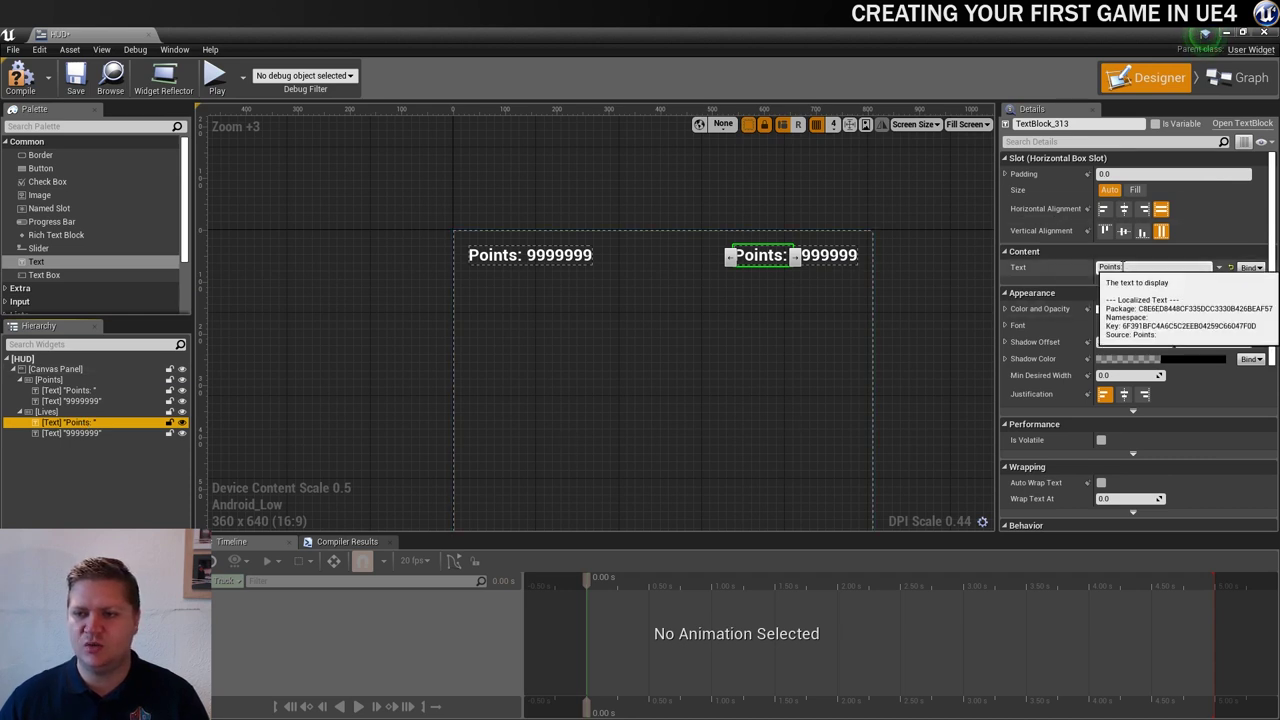
left_click(1160, 267)
key("BackSpace")
key("BackSpace")
key("BackSpace")
key("BackSpace")
key("BackSpace")
key("BackSpace")
key("BackSpace")
type("Lives:")
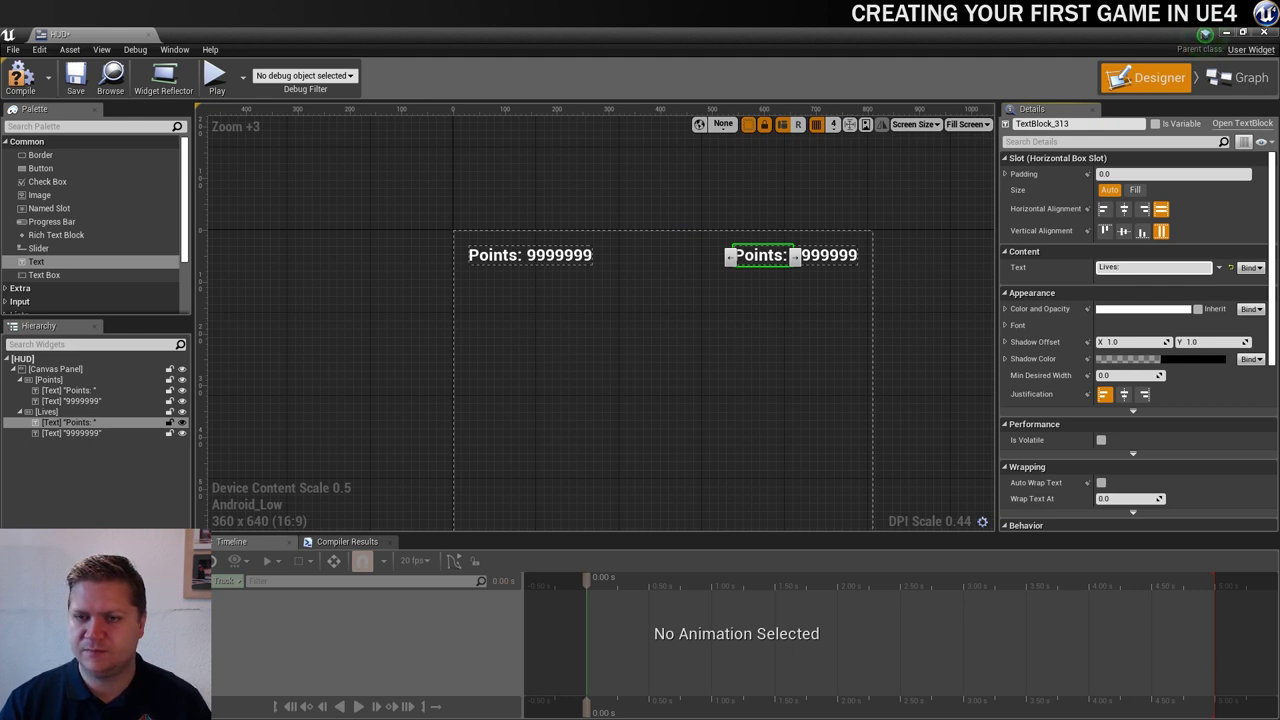
key("Return")
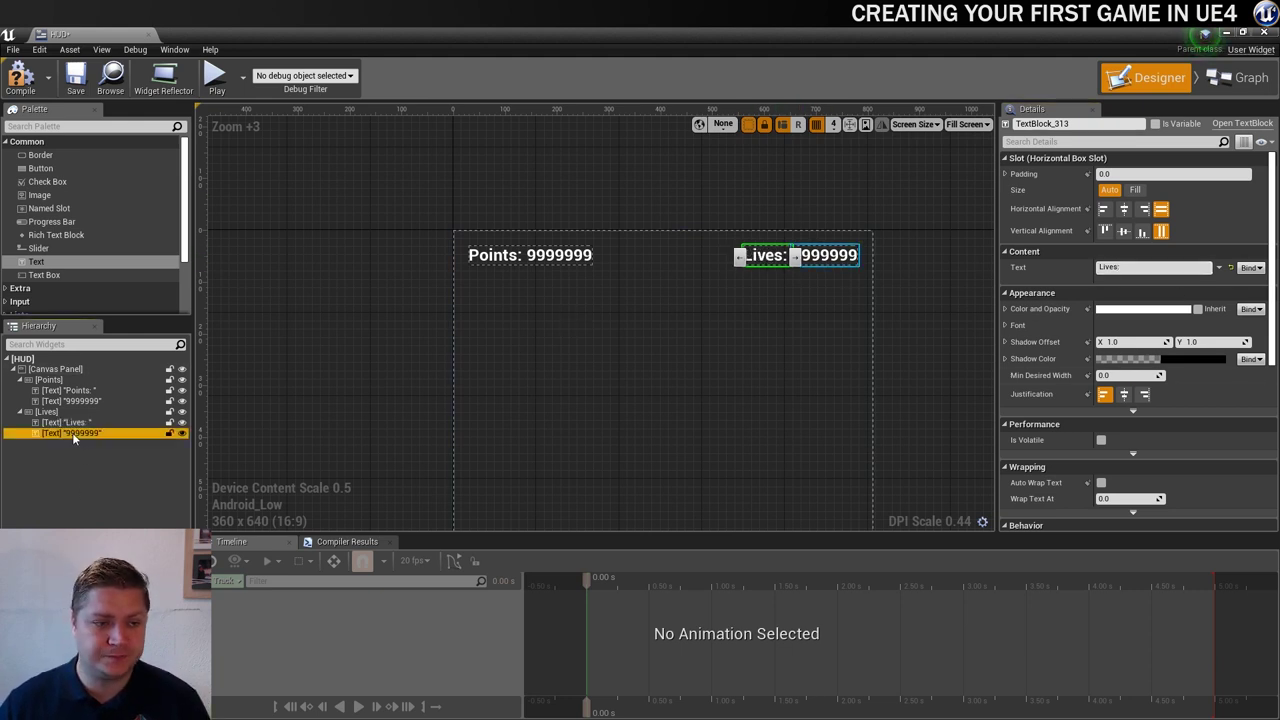
Step: Set the Lives row's number text to 1
left_click(72, 432)
left_click(1159, 268)
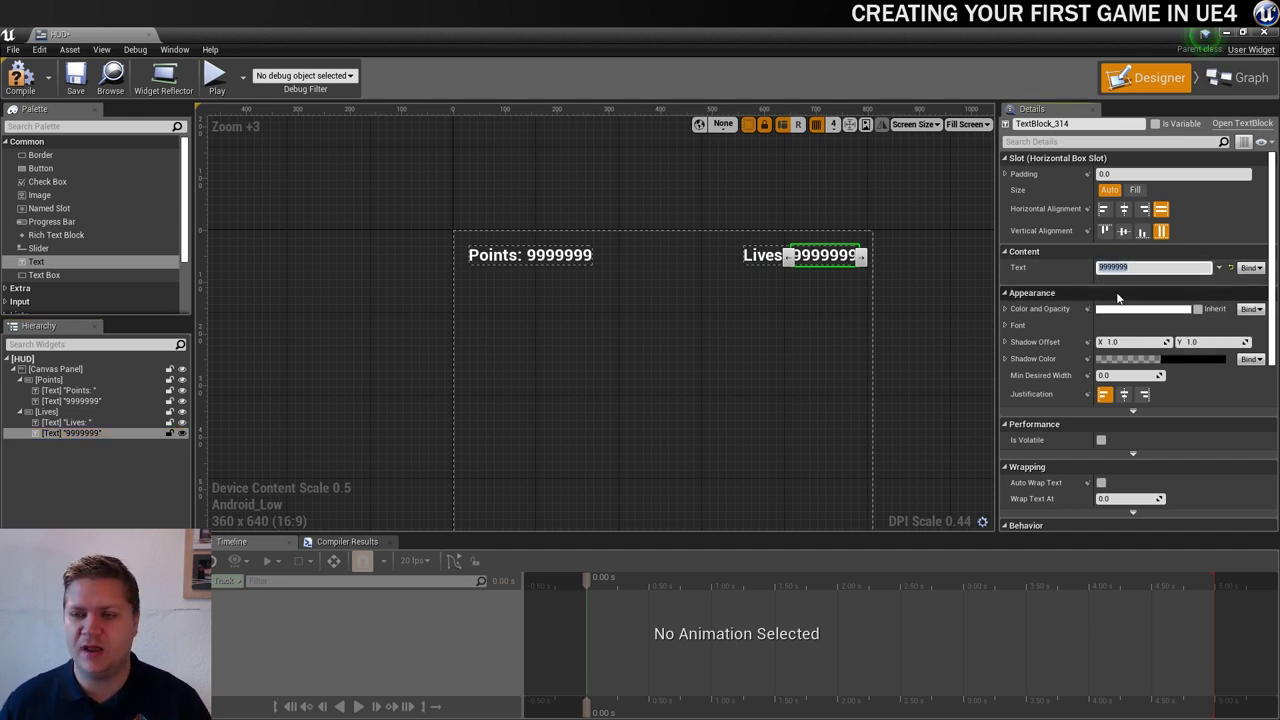
type("1")
key("Return")
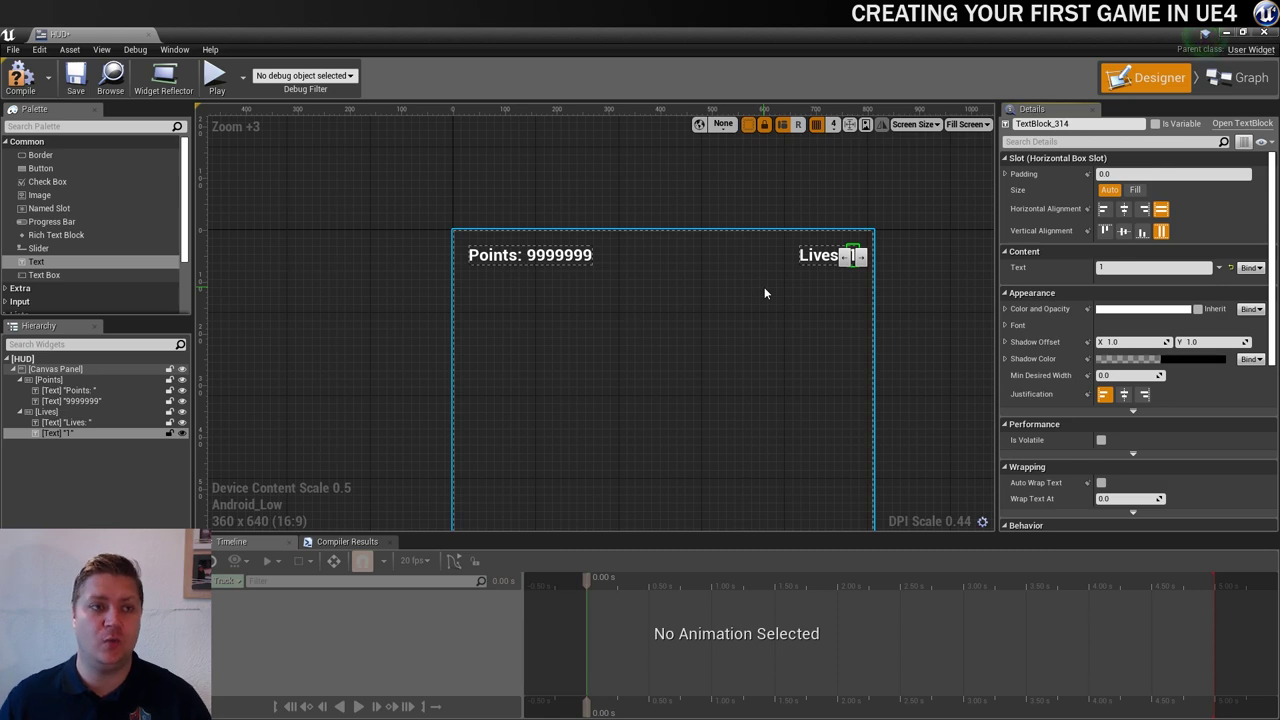
Step: Save the HUD widget and return to the Level1 editor
left_click(78, 92)
left_click(50, 34)
left_click(250, 35)
left_click(50, 34)
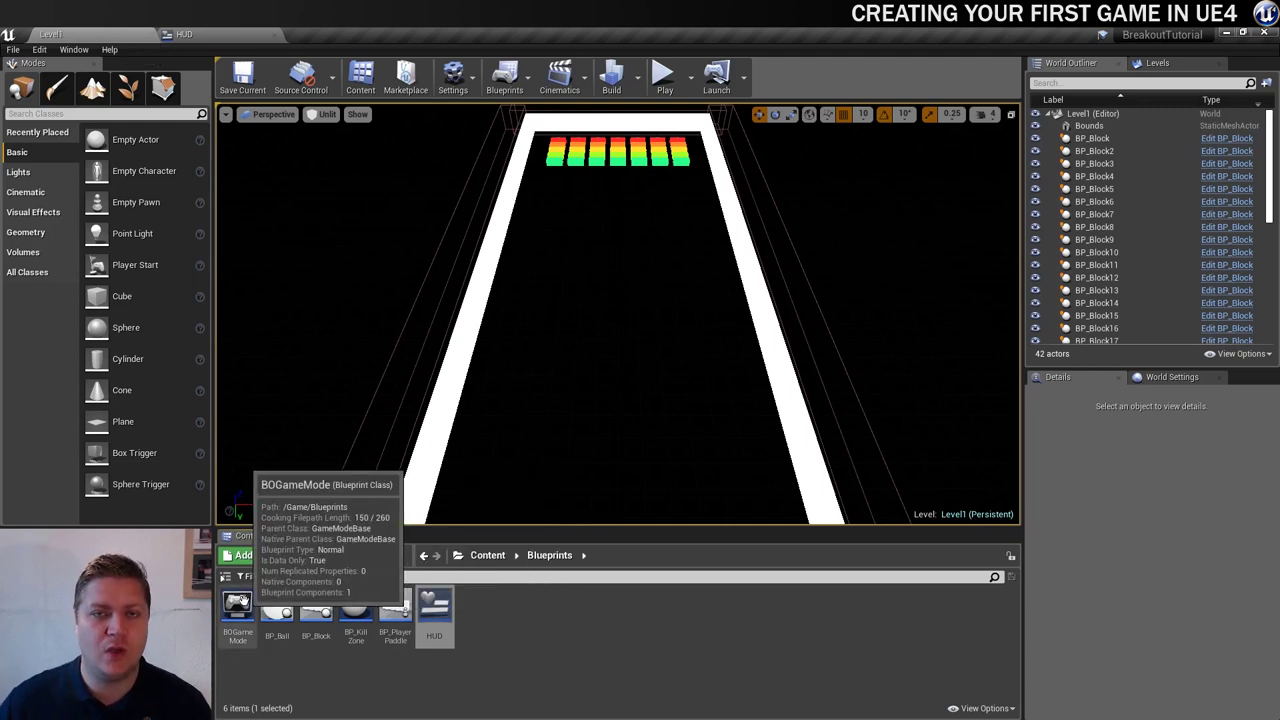
Step: Open BOGameMode in the full Blueprint editor and delete the Event Tick node
double_click(238, 605)
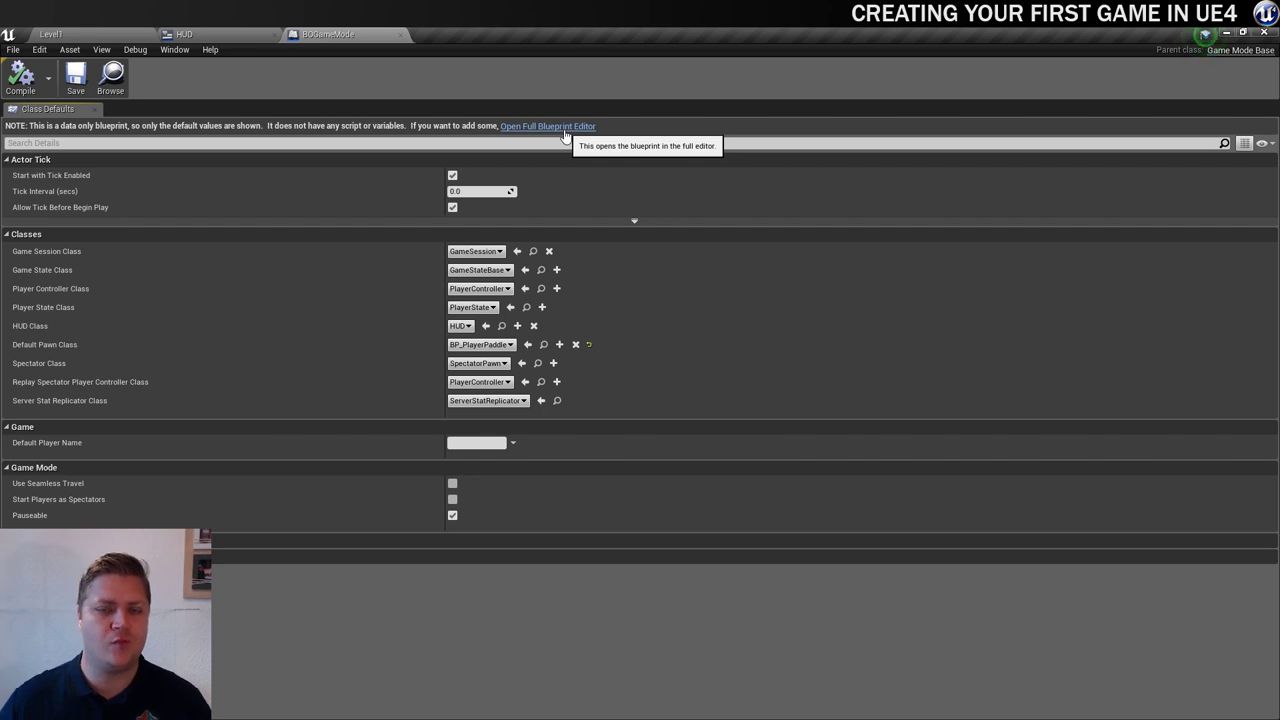
left_click(564, 128)
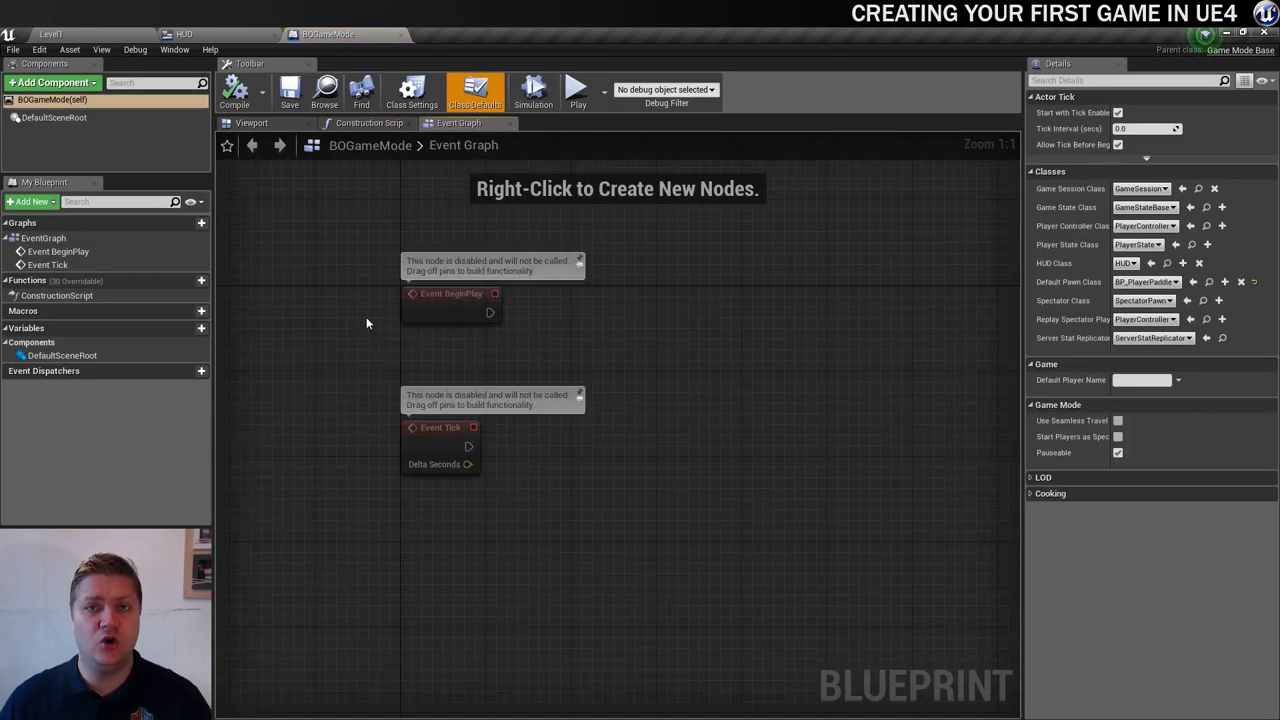
left_click(436, 429)
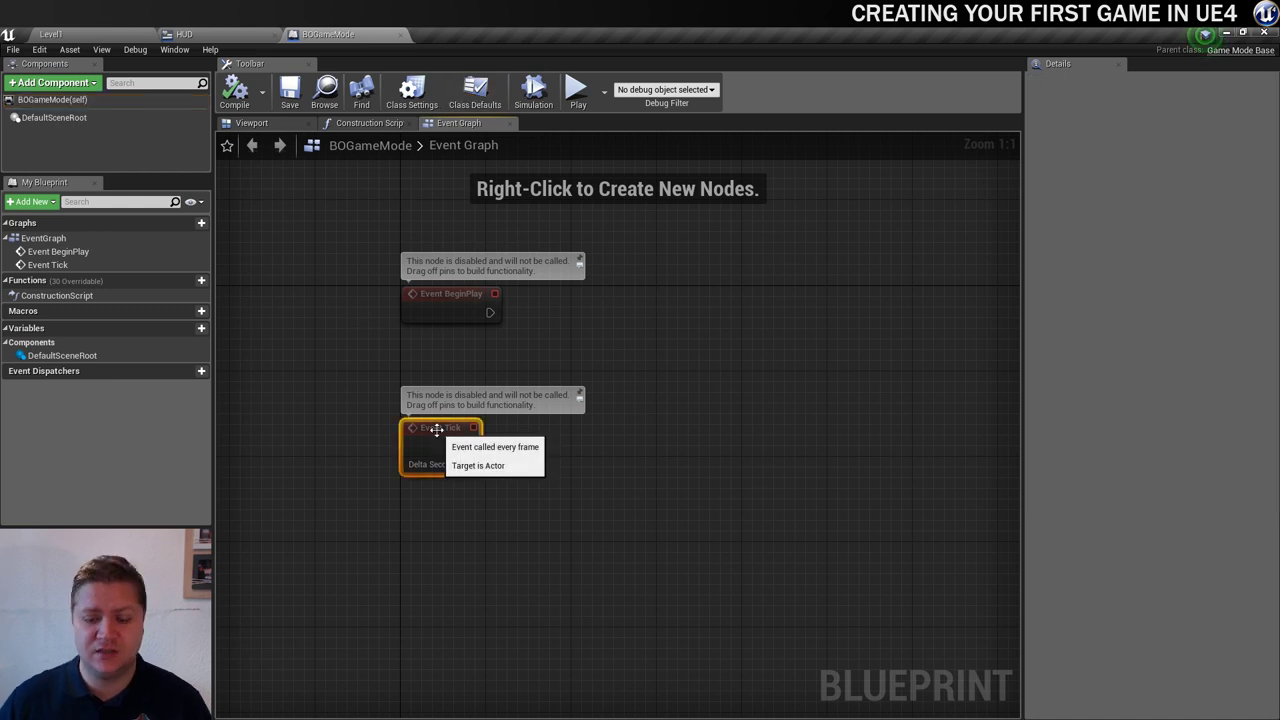
key("Delete")
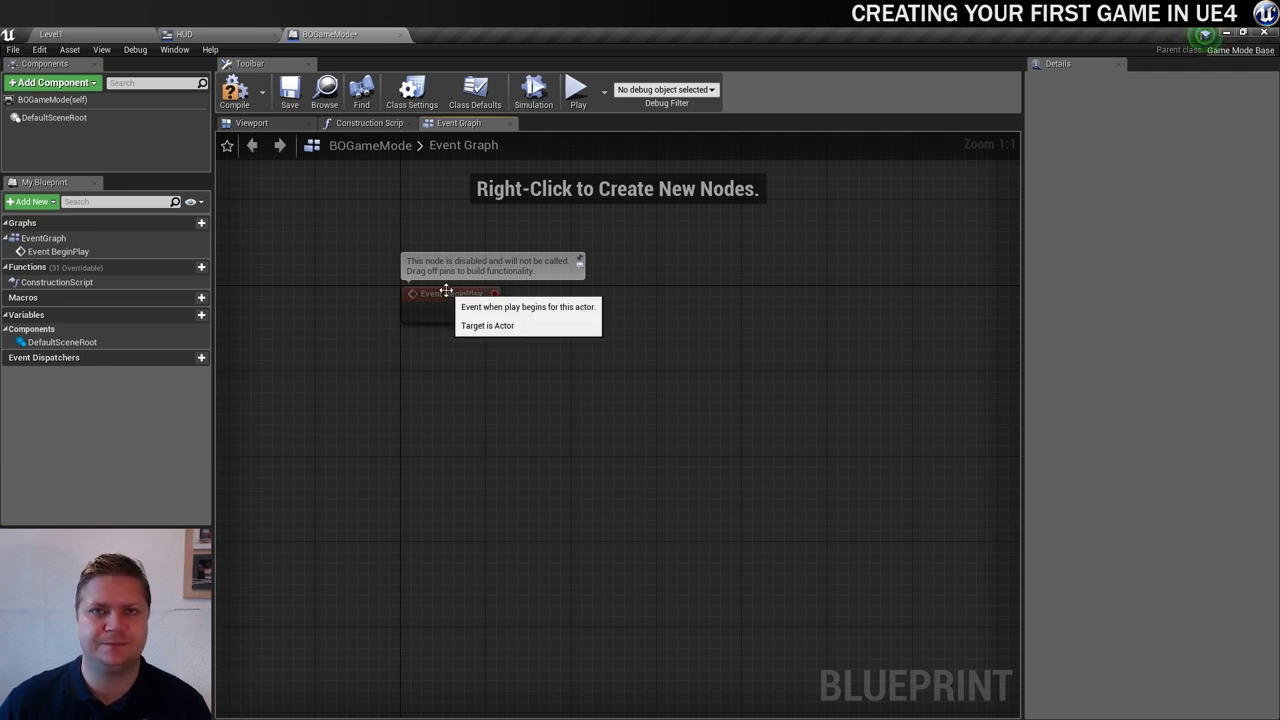
Step: Connect a Create Widget node to Event BeginPlay with its Class set to HUD
left_click_drag(489, 312, 659, 331)
type("create")
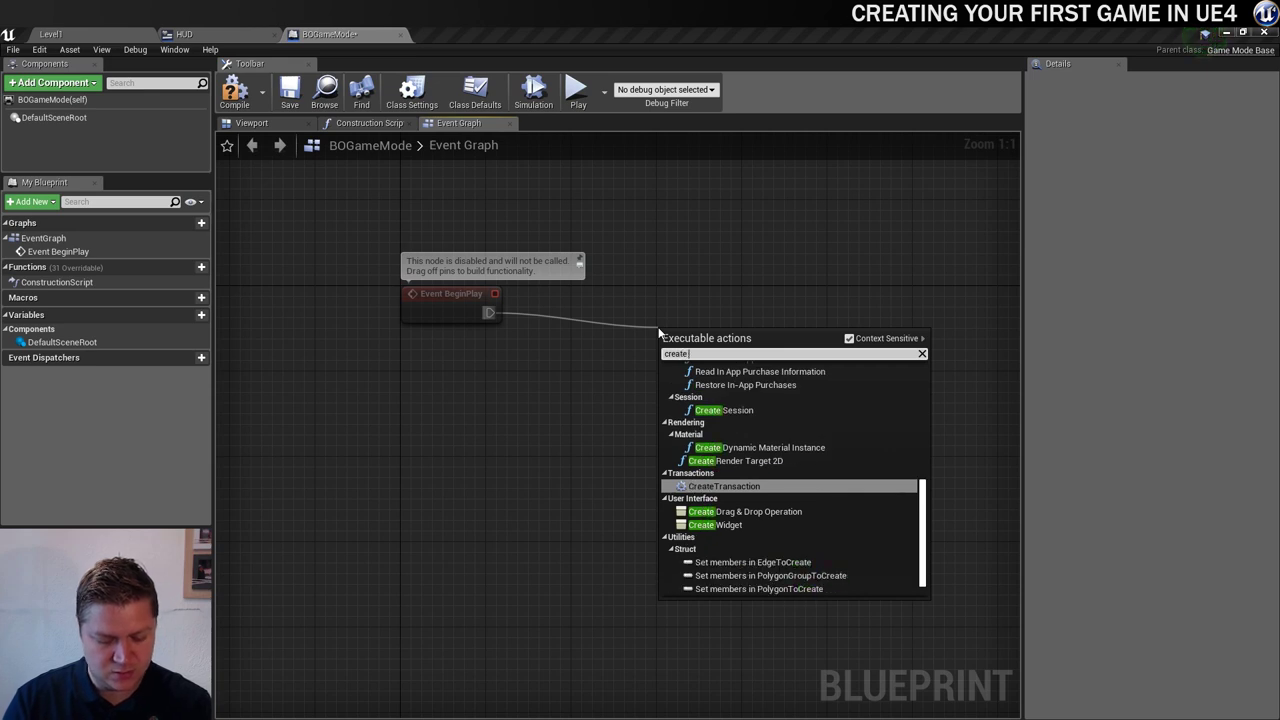
type(" widget")
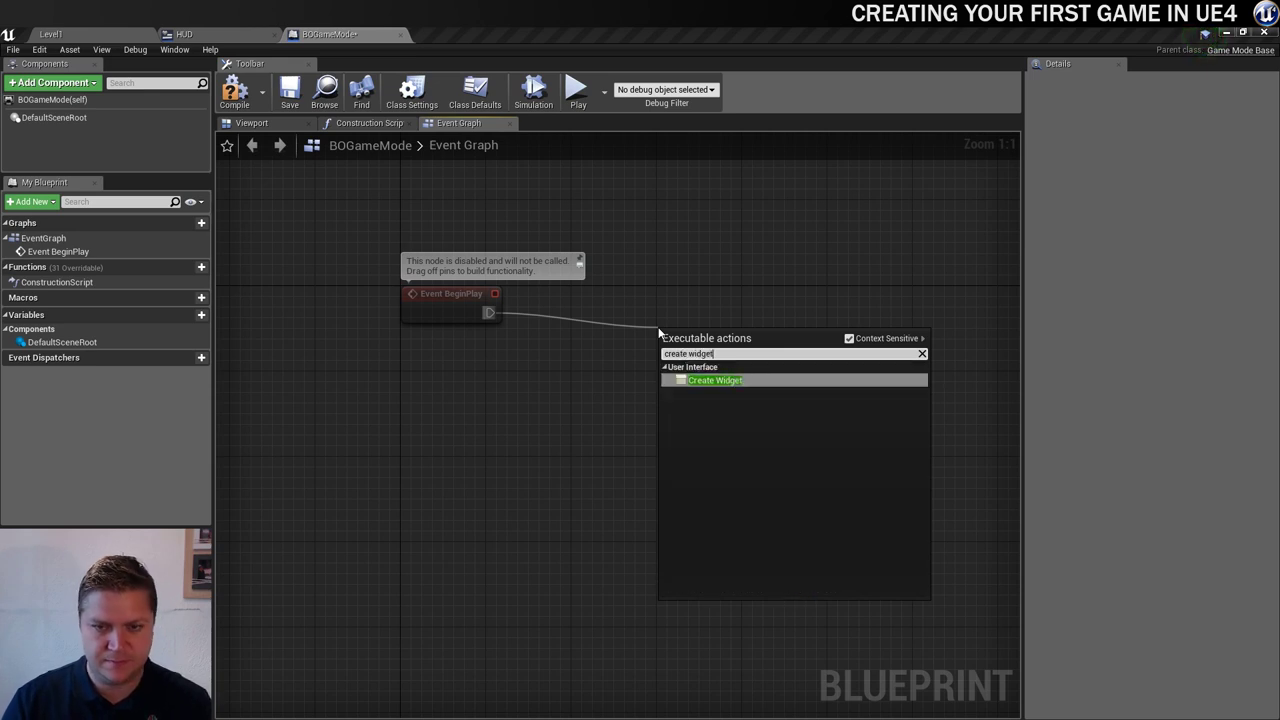
left_click(720, 380)
left_click_drag(701, 323, 637, 291)
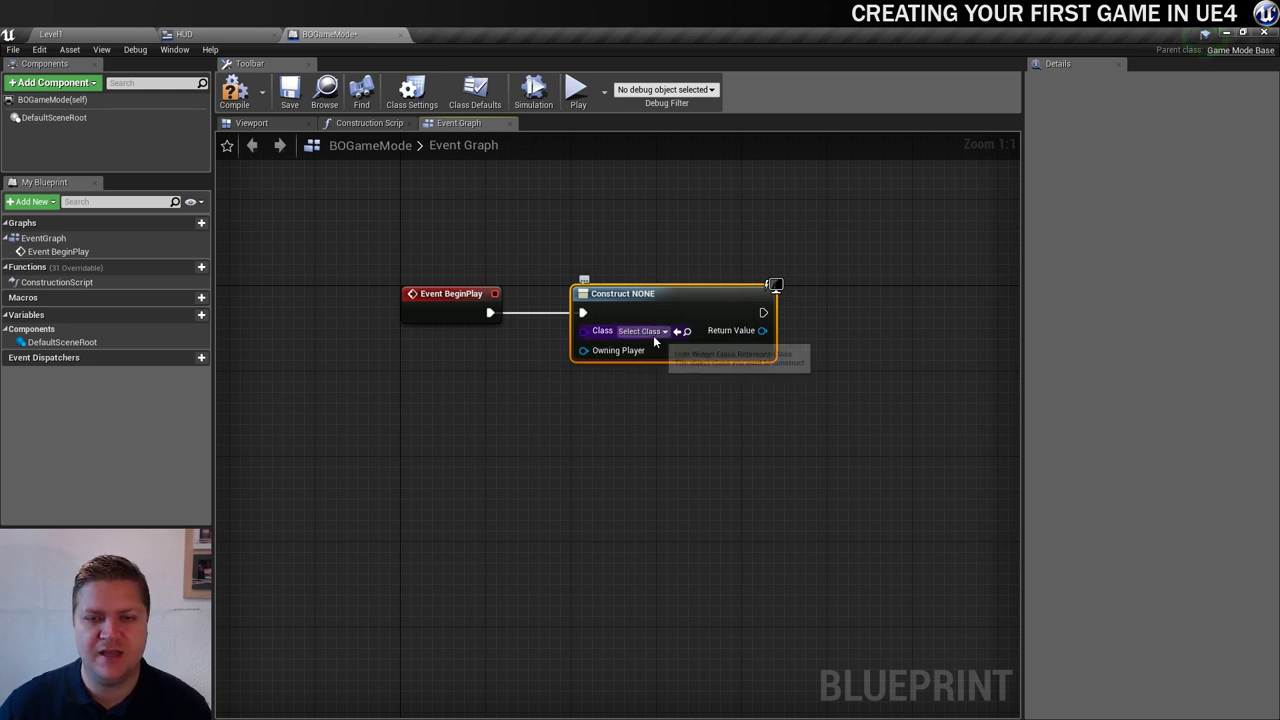
left_click(652, 331)
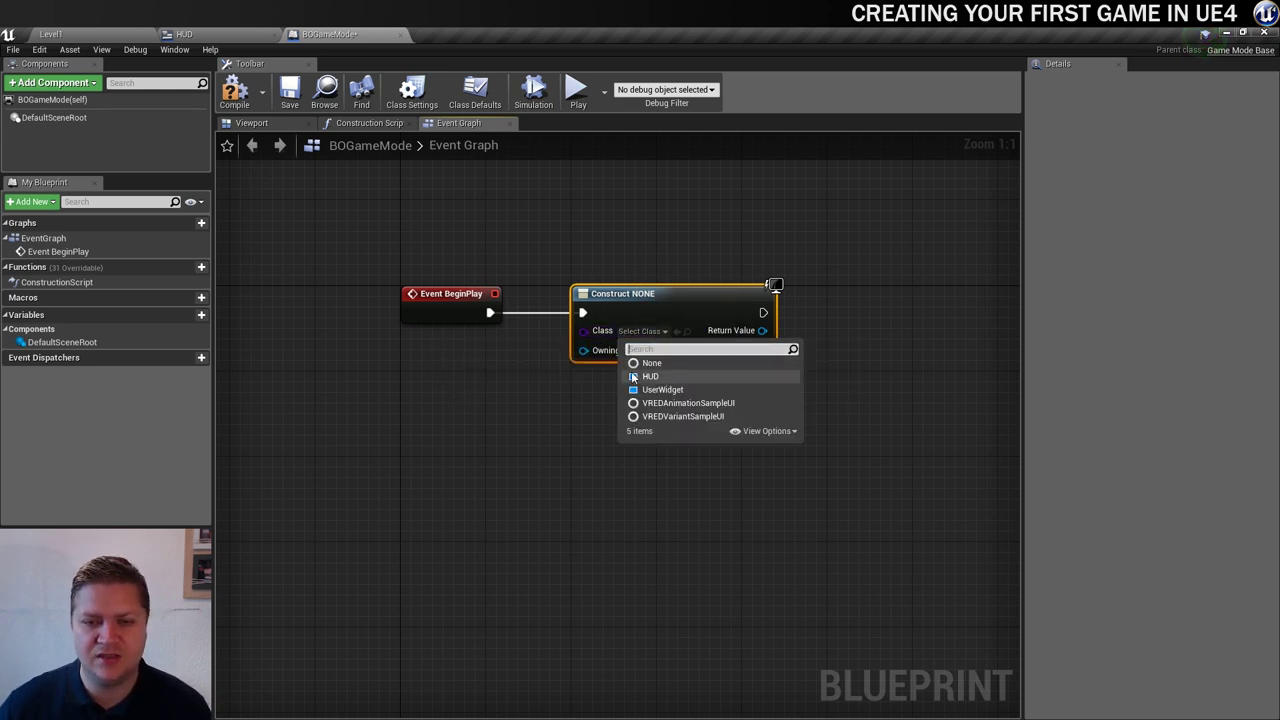
left_click(656, 378)
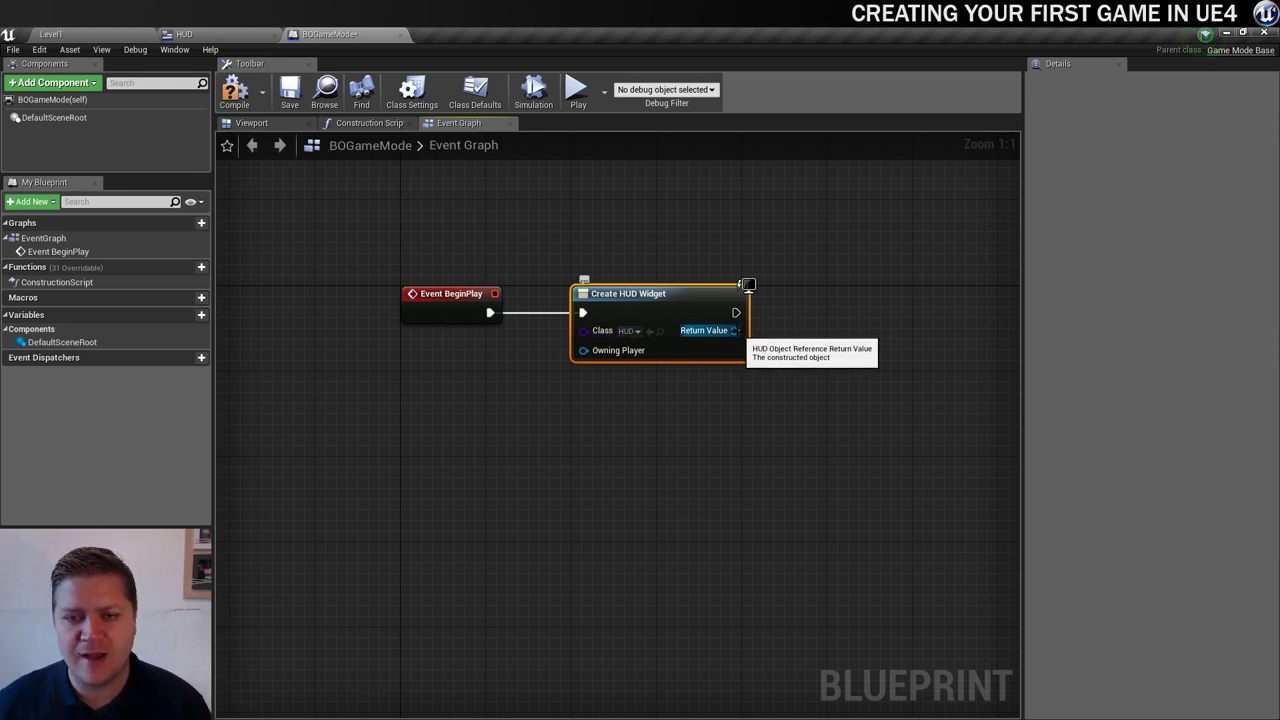
Step: Promote the Create Widget return value to a variable named HUD
left_click_drag(734, 331, 812, 330)
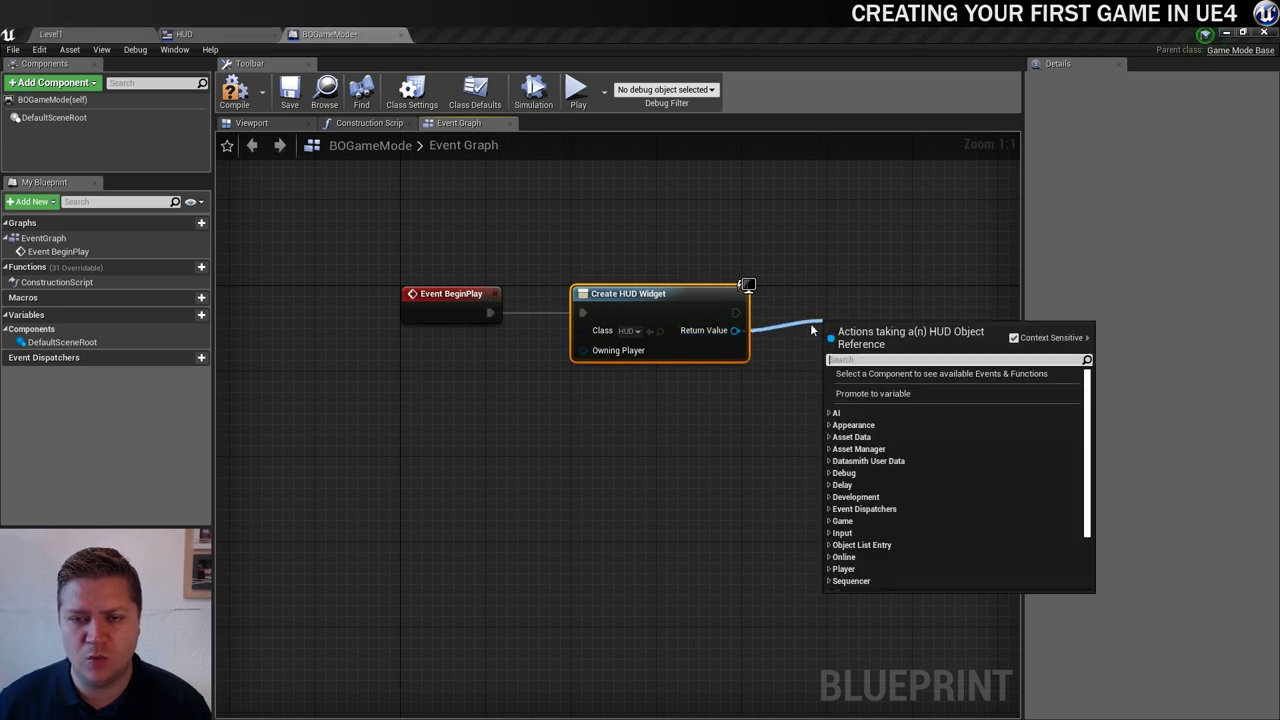
left_click(872, 393)
type("HUD")
key("Return")
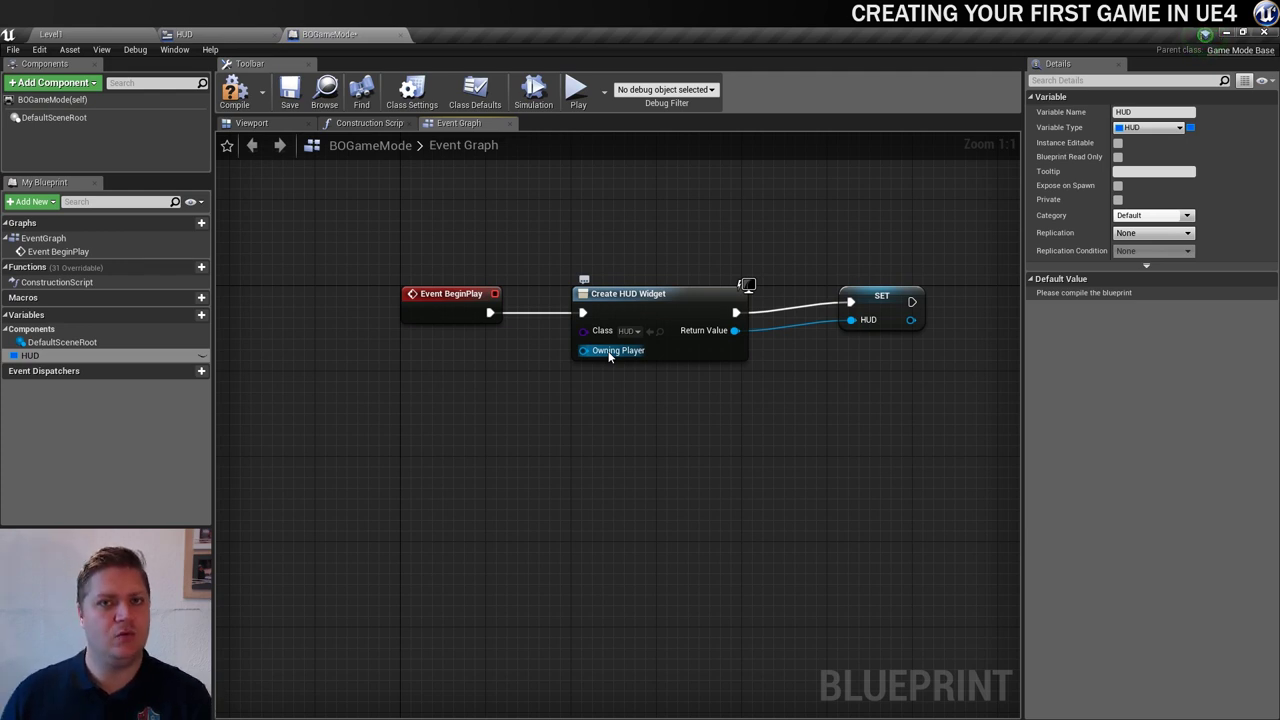
left_click_drag(863, 302, 865, 315)
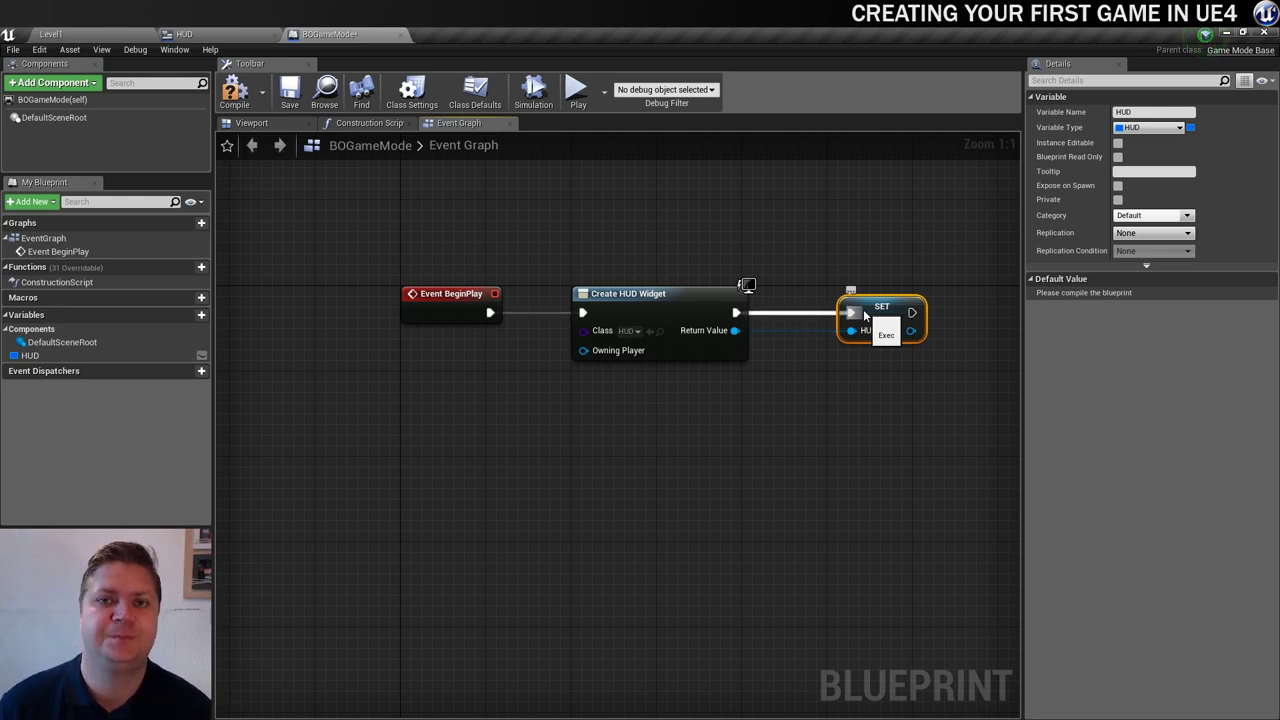
right_click_drag(865, 315, 676, 328)
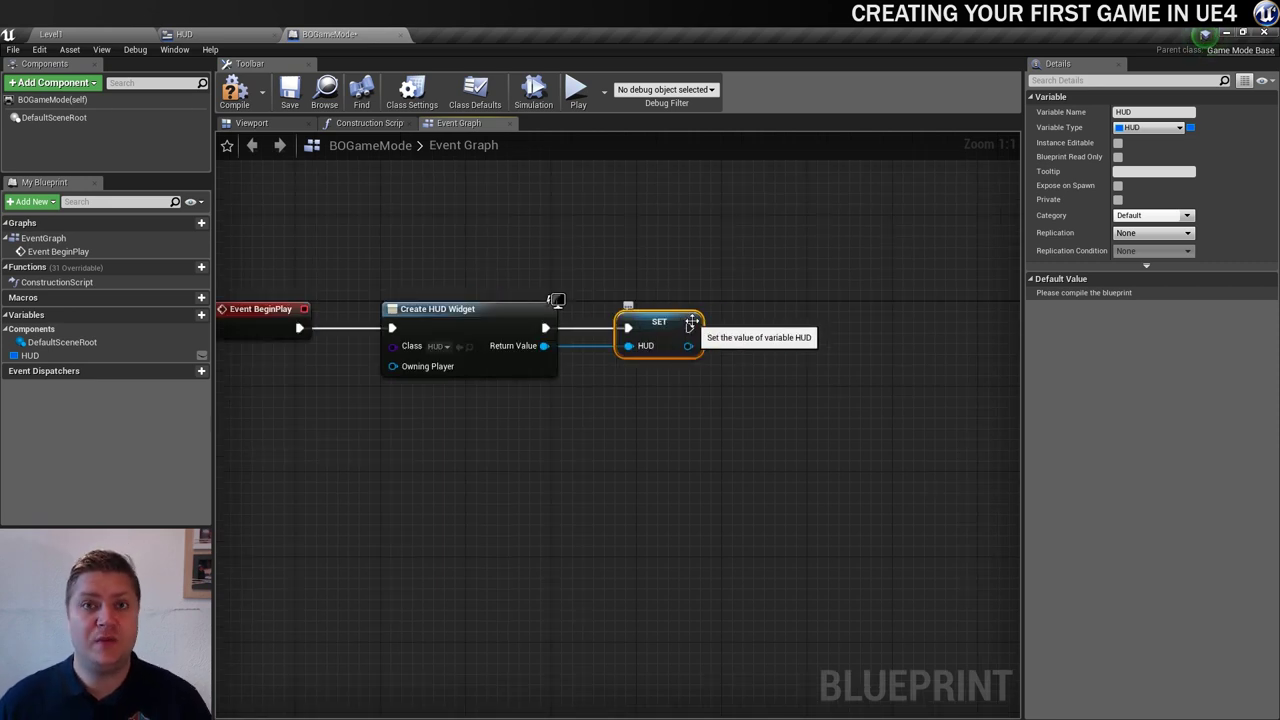
Step: Add an Add to Viewport node fed by the stored HUD reference
left_click_drag(688, 346, 786, 348)
type("add to")
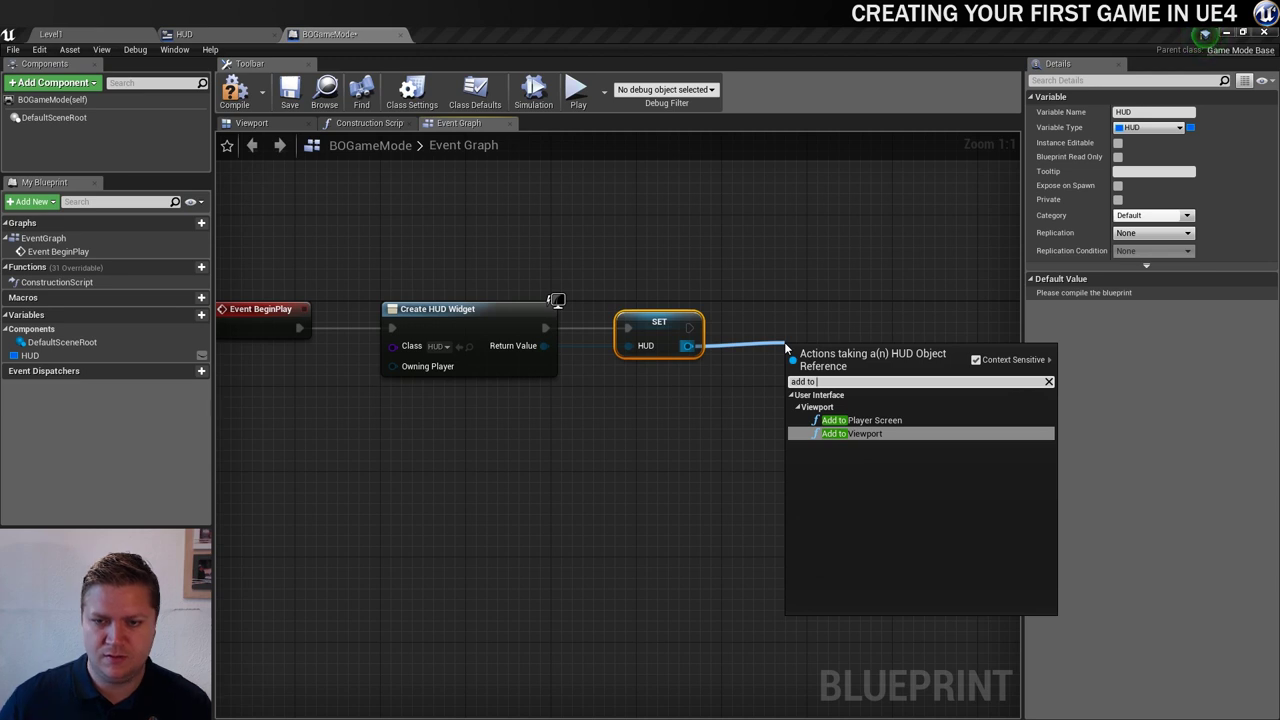
left_click(840, 433)
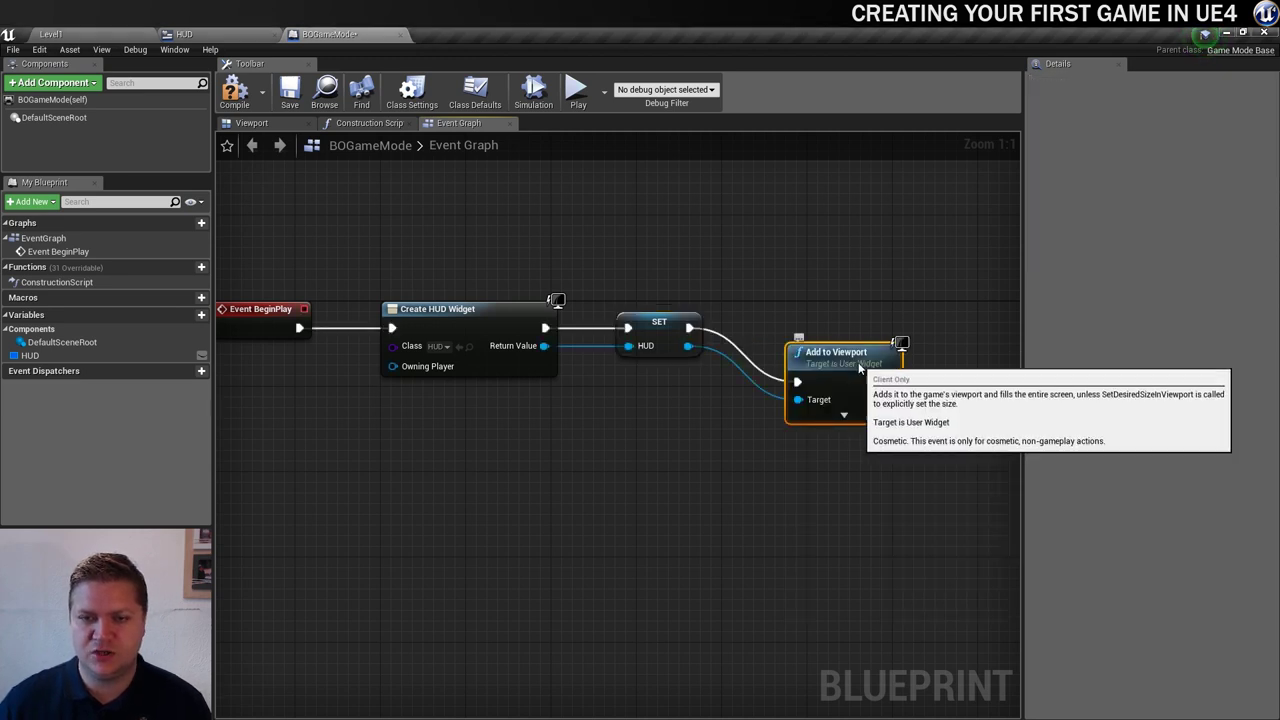
left_click_drag(858, 368, 855, 305)
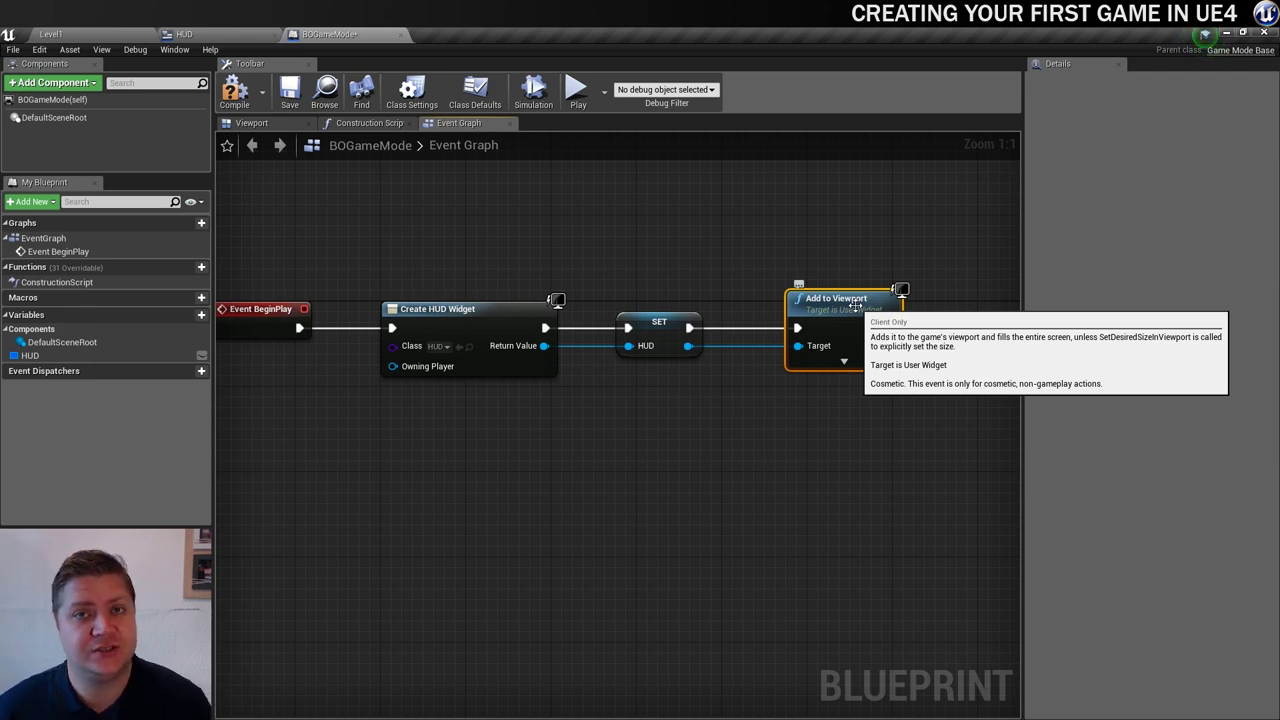
Step: Wrap the three HUD nodes in an 'Add HUD' comment, save BOGameMode, and return to Level1
scroll(556, 280, "down", 2)
scroll(488, 286, "up", 1)
left_click(604, 287)
left_click_drag(604, 287, 941, 436)
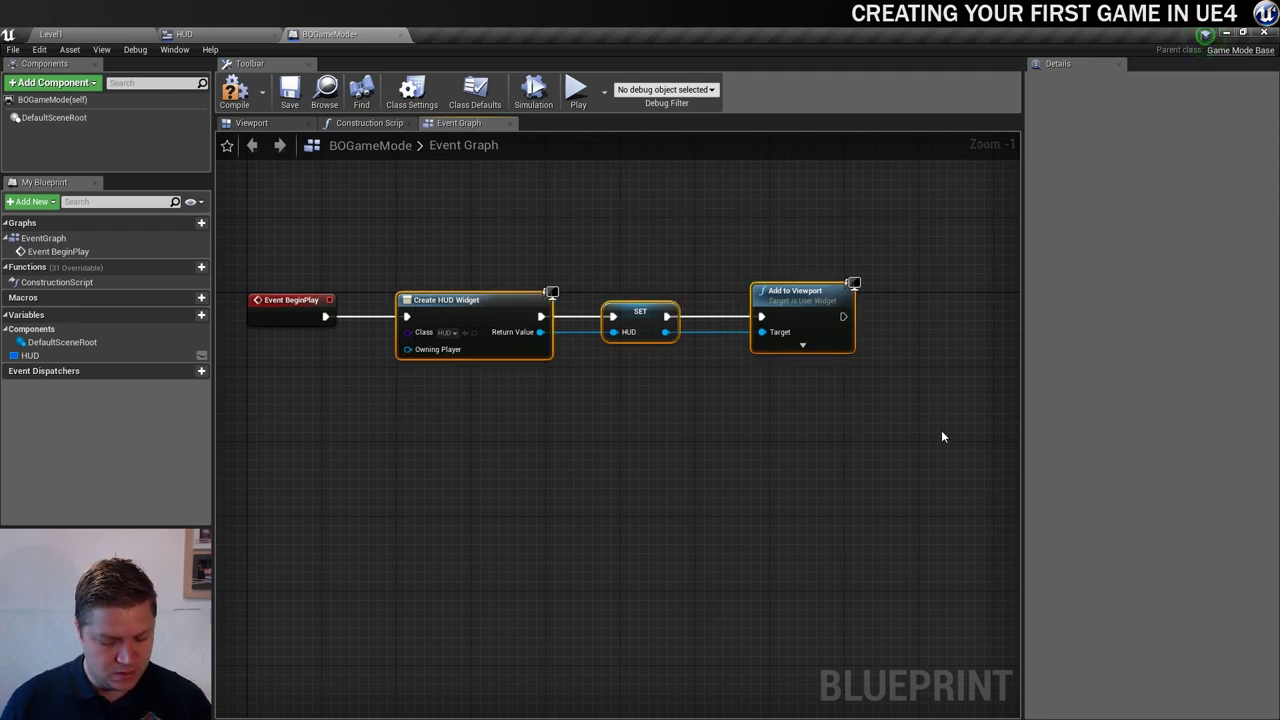
key("c")
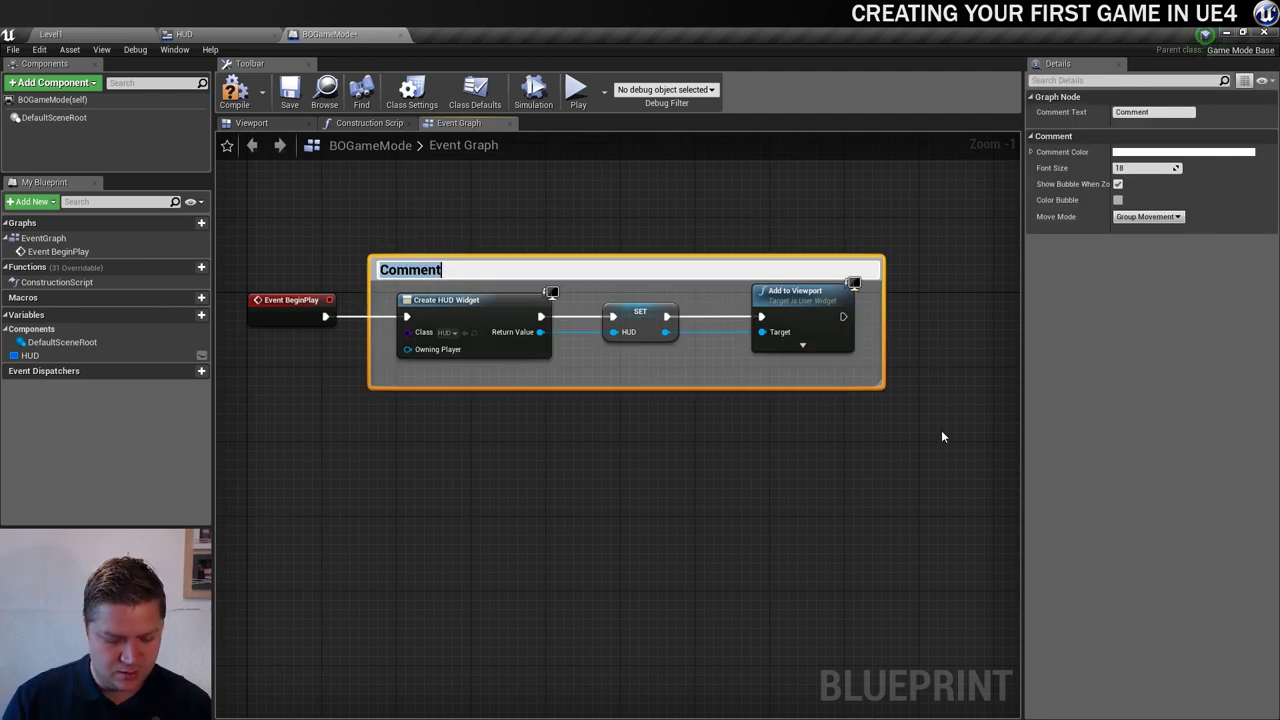
type("Add HUD")
key("Return")
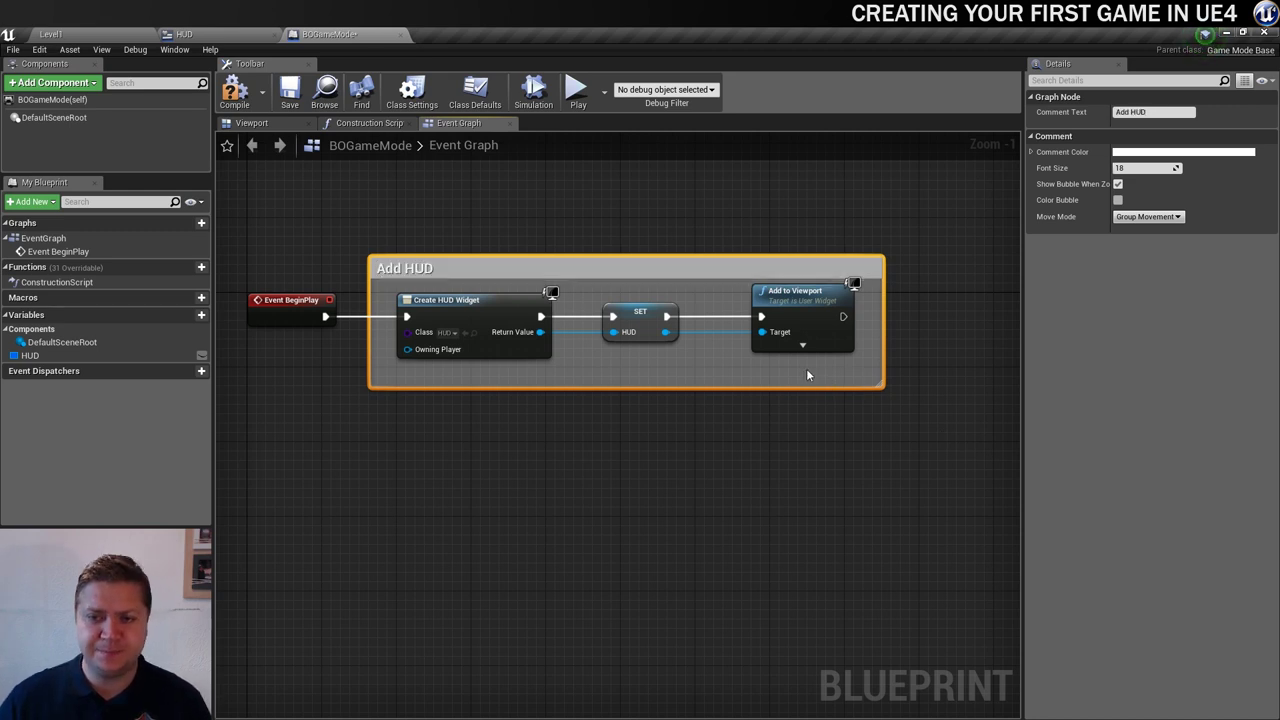
left_click(291, 95)
left_click(55, 34)
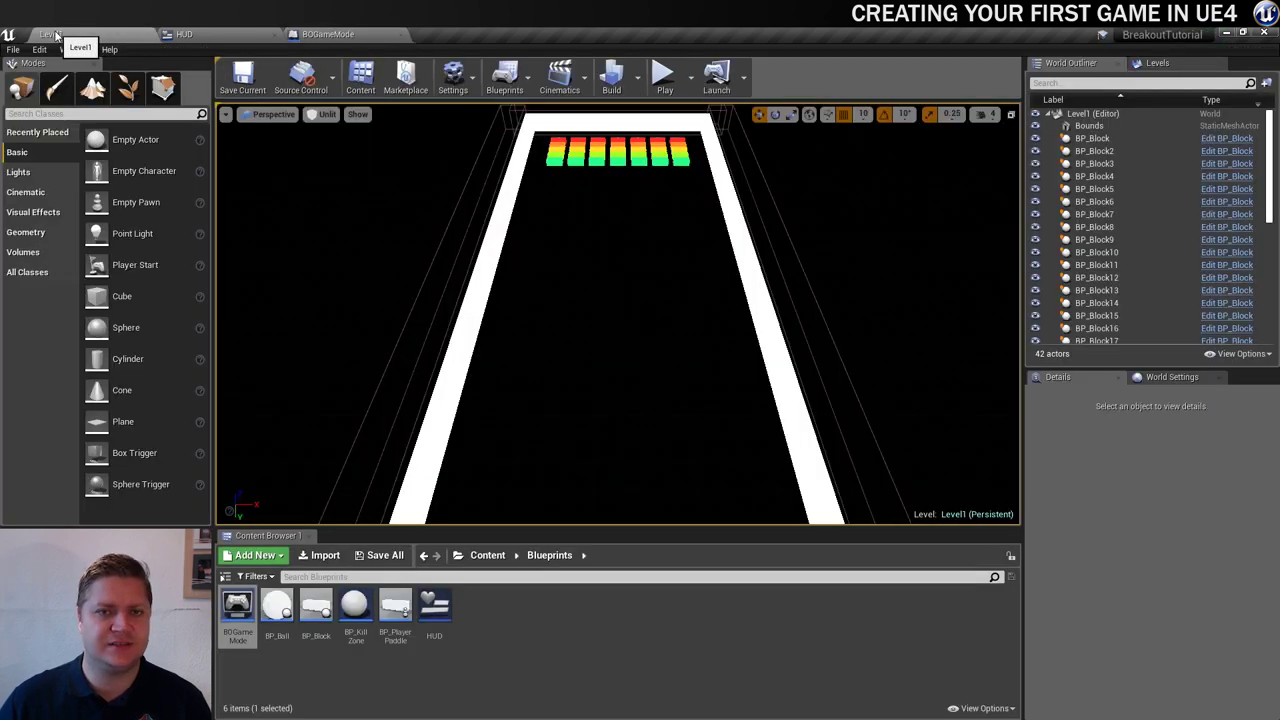
left_click(664, 79)
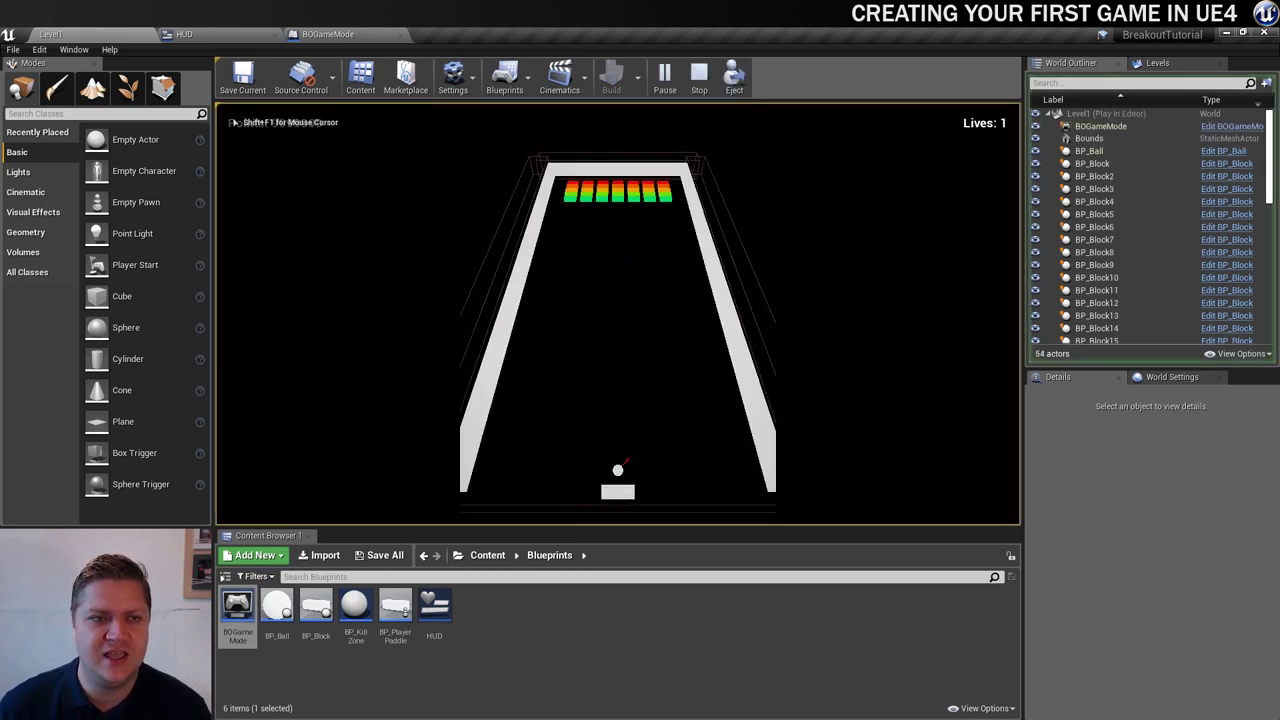
key("shift+F1")
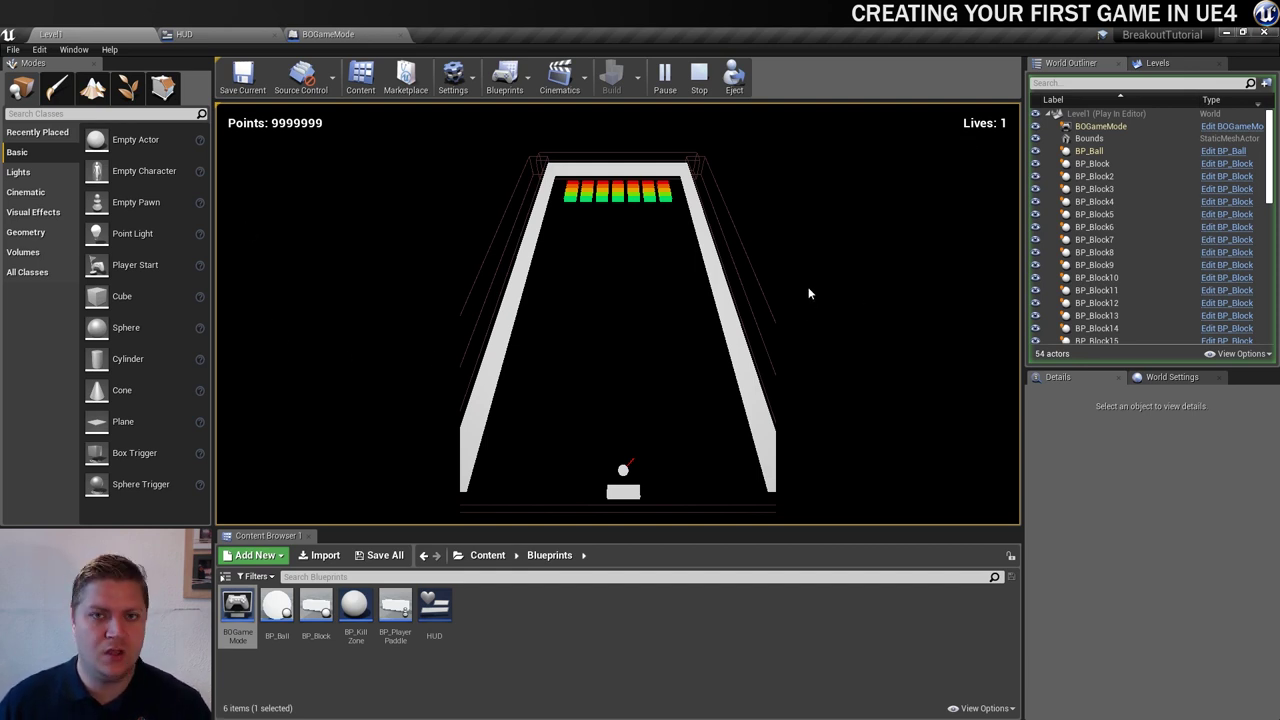
key("Escape")
left_click(692, 78)
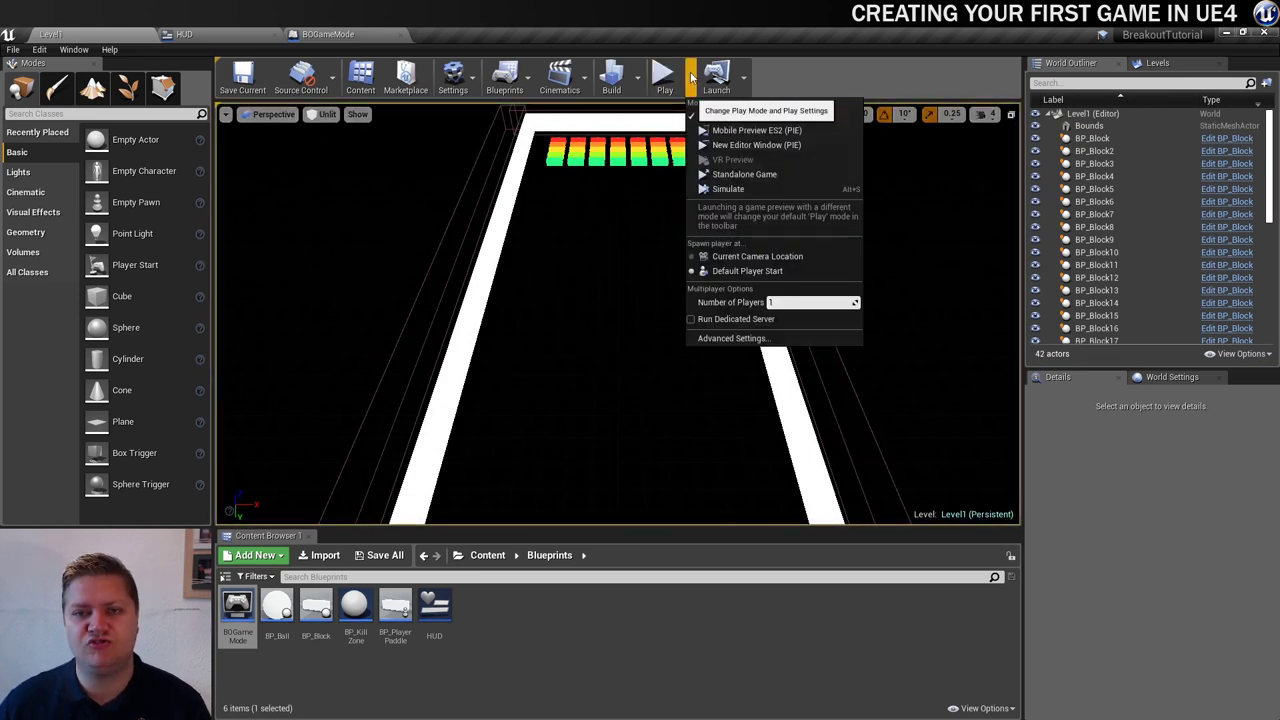
left_click(797, 147)
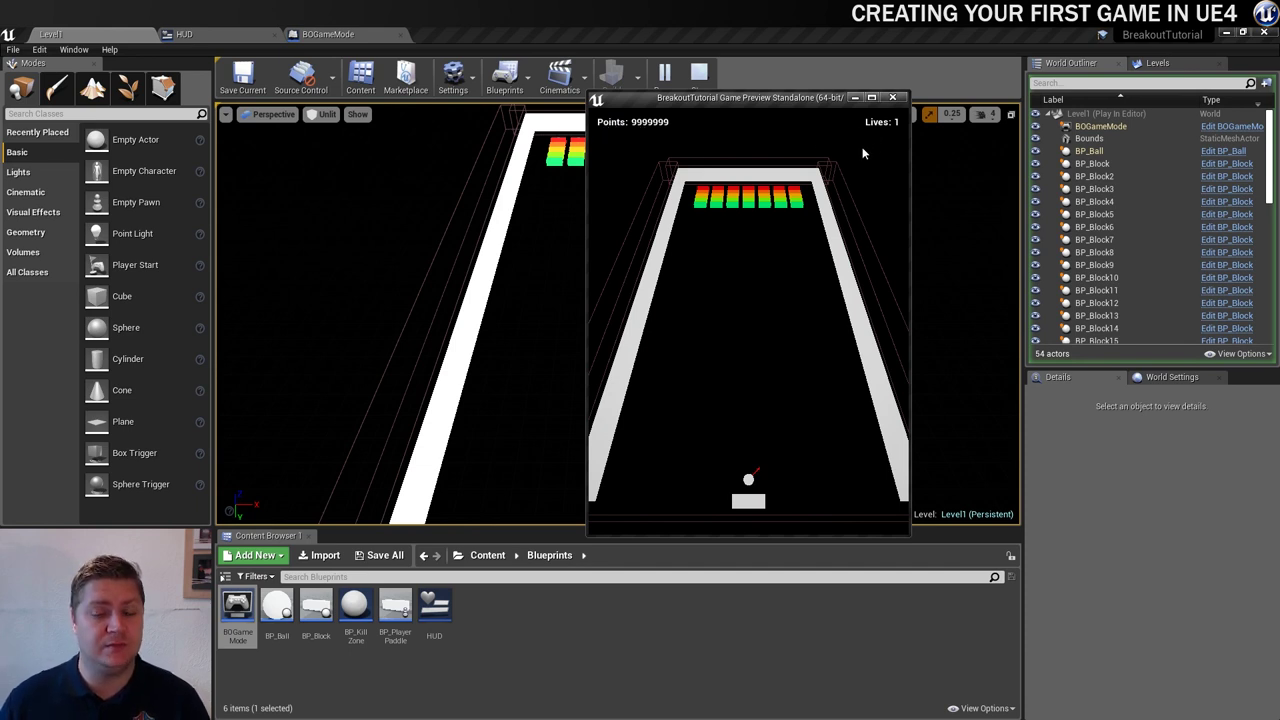
left_click(893, 99)
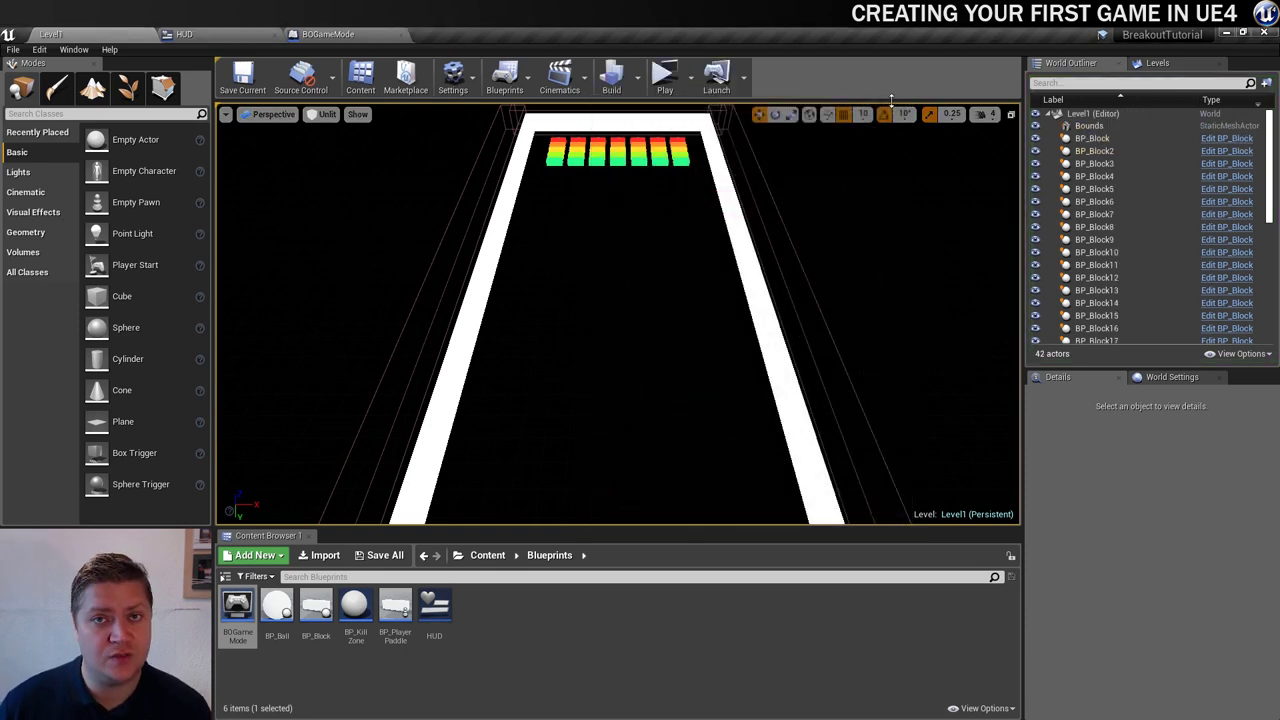
Step: Switch to the HUD widget designer showing the 'Points: 9999999' and 'Lives: 1' rows
left_click(203, 34)
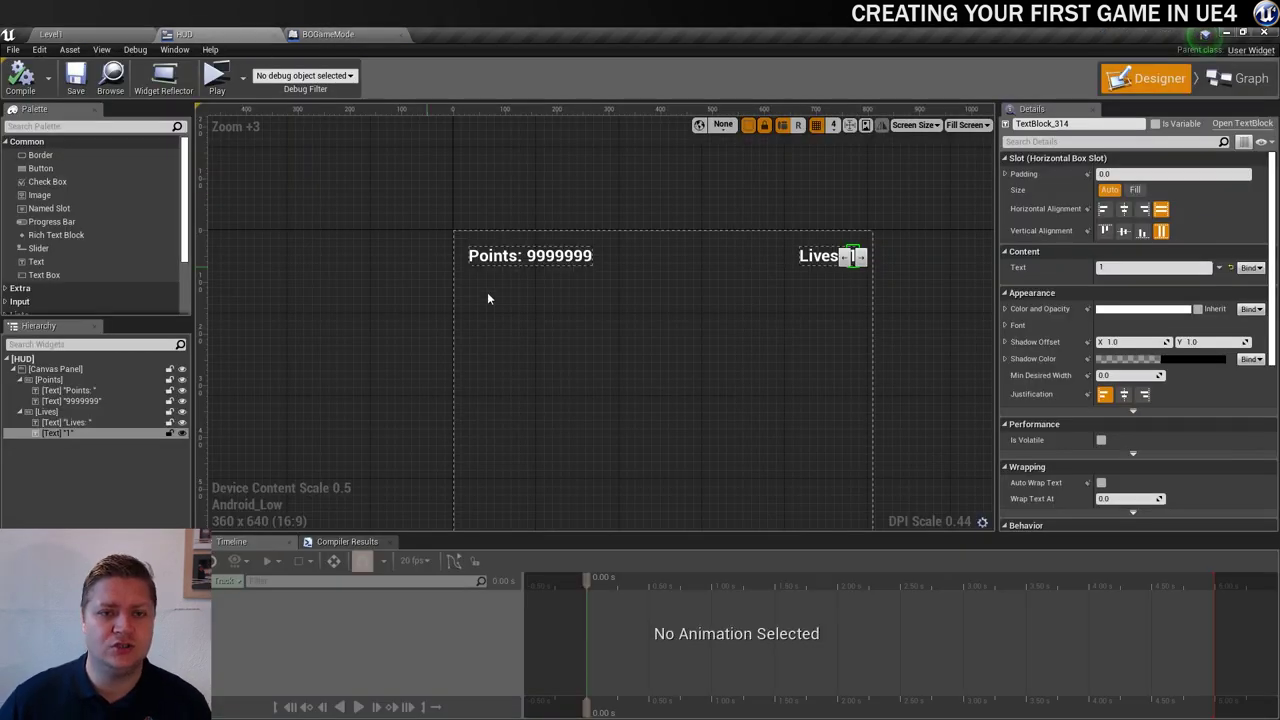